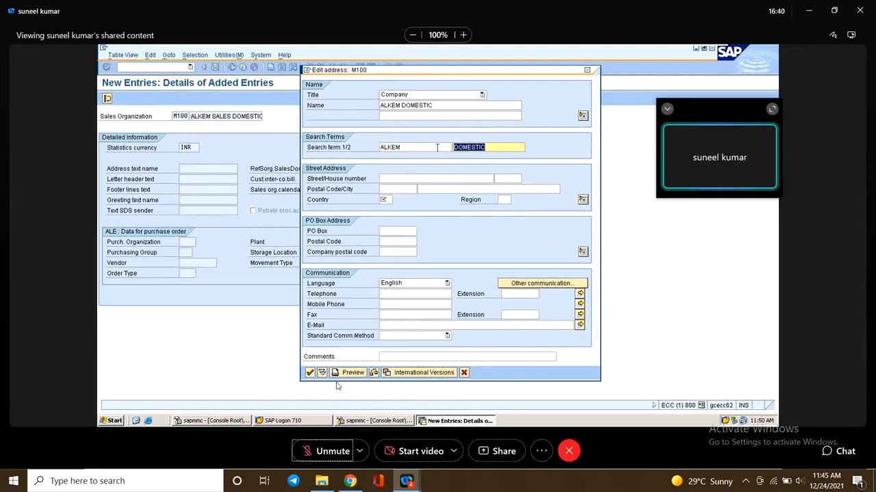
Step: Enter the street/house number in the address of sales organization M100
left_click_drag(408, 150, 380, 148)
left_click_drag(488, 146, 424, 158)
left_click(412, 179)
type("1")
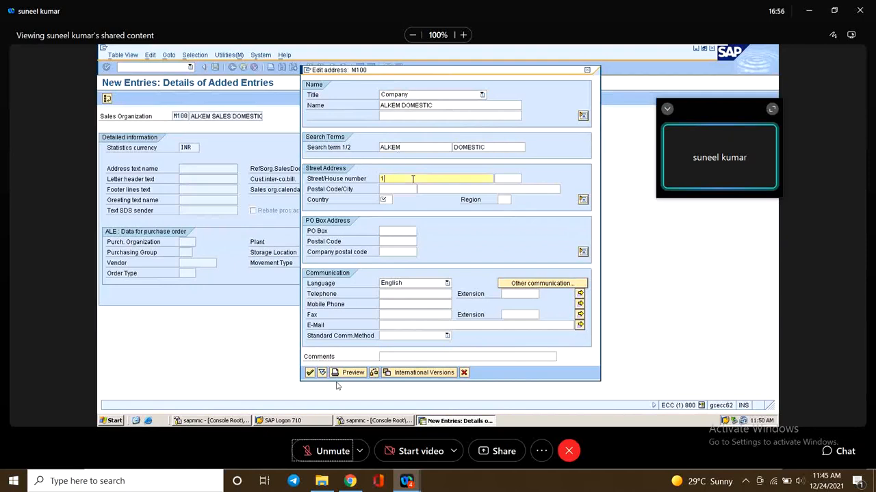
type("-22")
Step: Enter the postal code in sales organization M100's address, leaving the city field empty
left_click(418, 190)
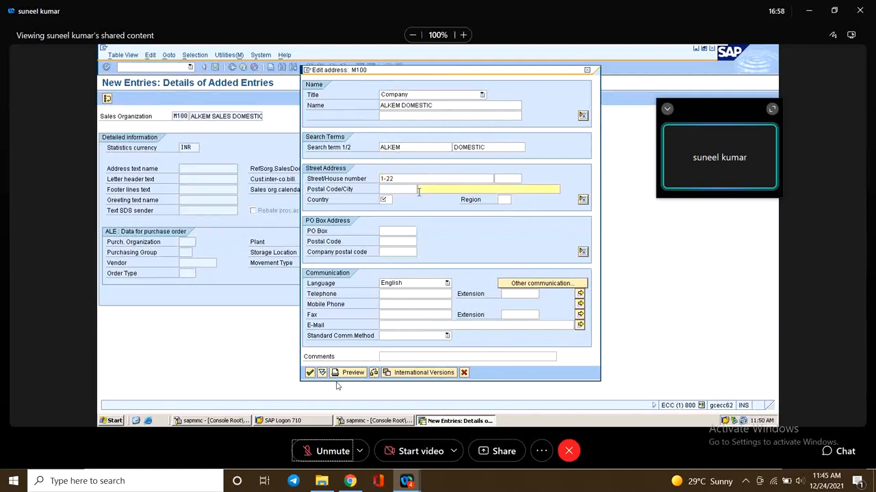
type("532458")
left_click(503, 199)
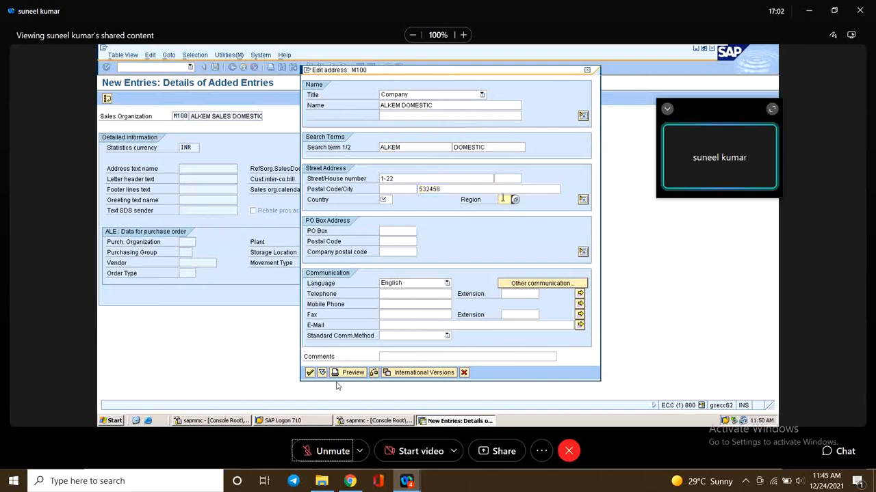
left_click_drag(478, 190, 415, 185)
key("ctrl+c")
key("Delete")
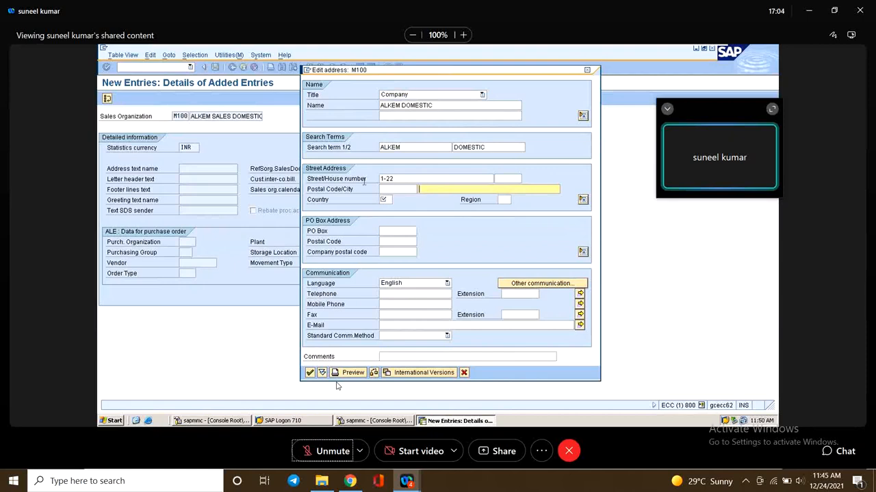
left_click(398, 191)
key("ctrl+v")
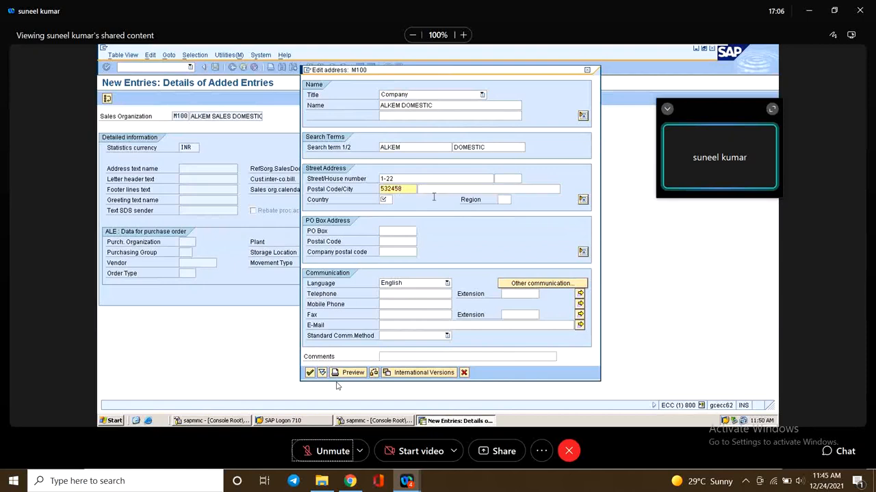
Step: Set the city to VIJAYAWADA, the region to 01 and the country to IN, and validate the address
left_click(435, 190)
type("VI")
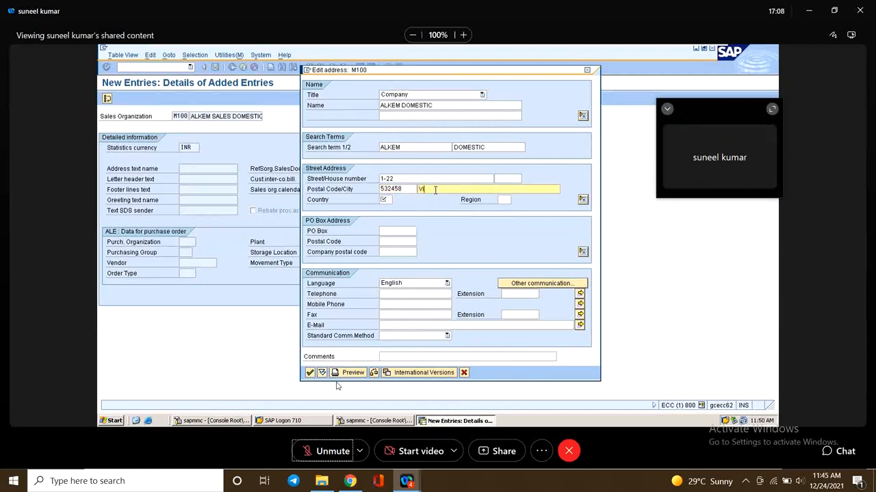
type("JAYAWA")
type("DA")
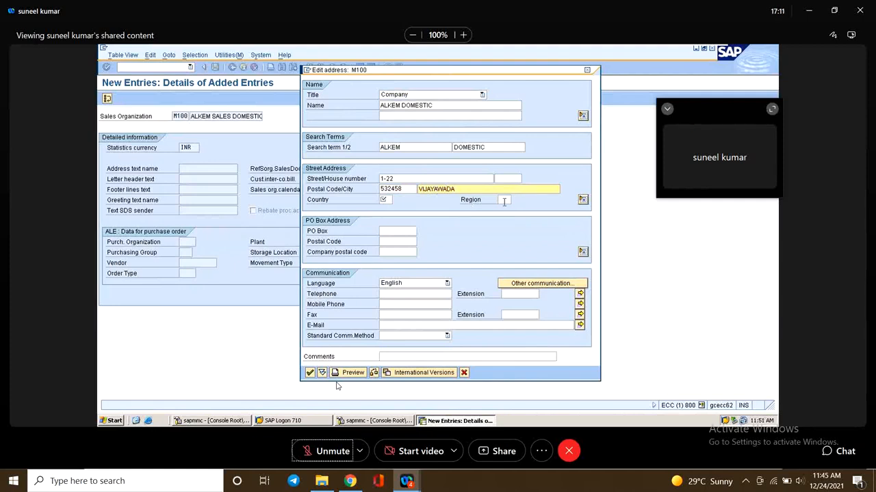
left_click(504, 199)
type("01")
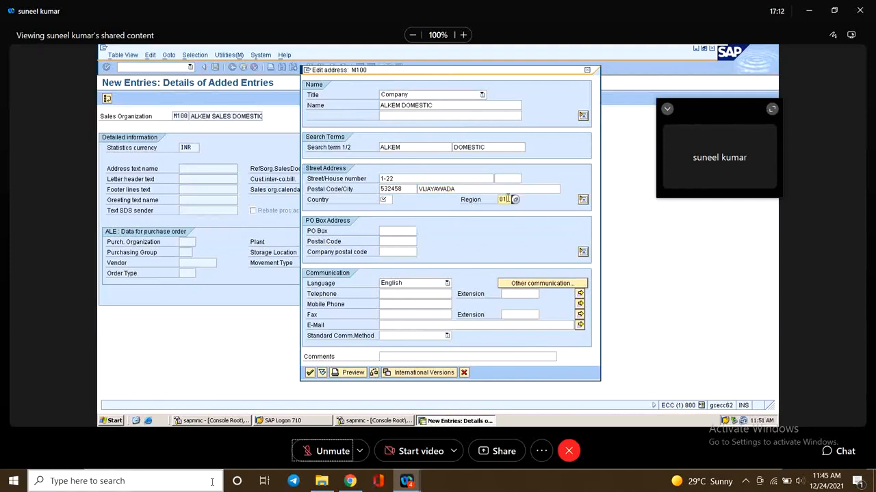
left_click(319, 453)
left_click(383, 200)
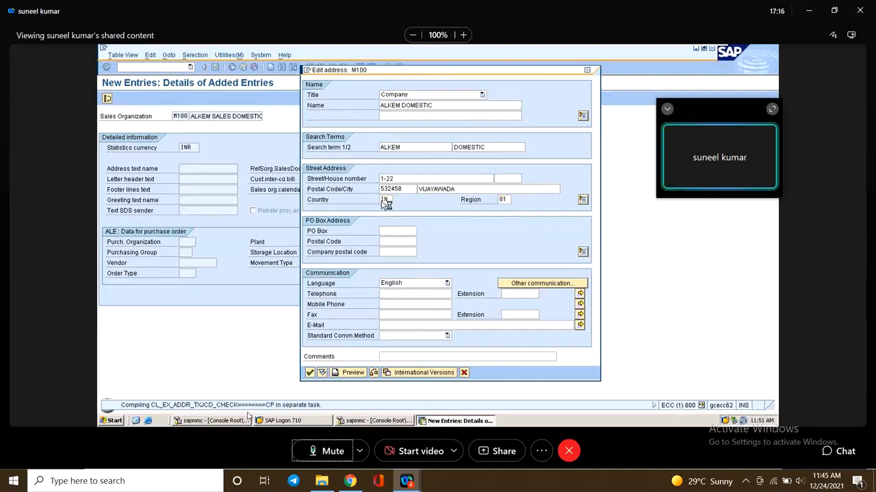
key("Return")
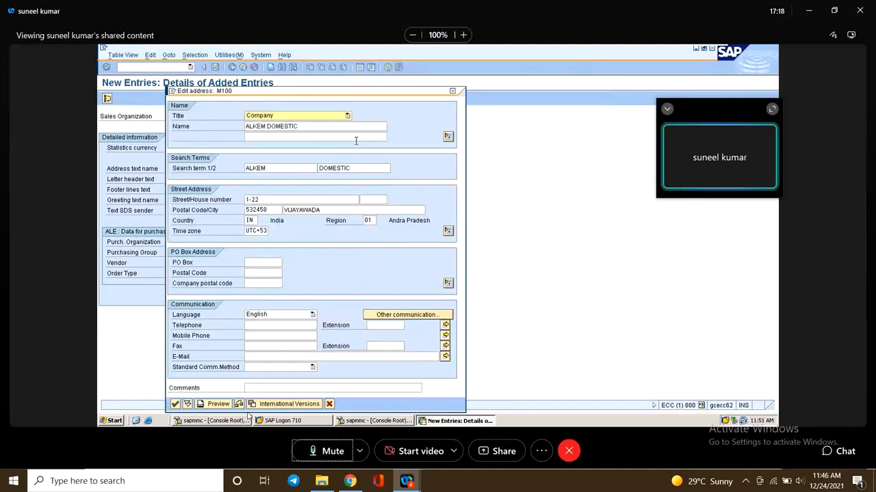
Step: Set the time zone of sales organization M100's address to INDIA and confirm the address
left_click(154, 98)
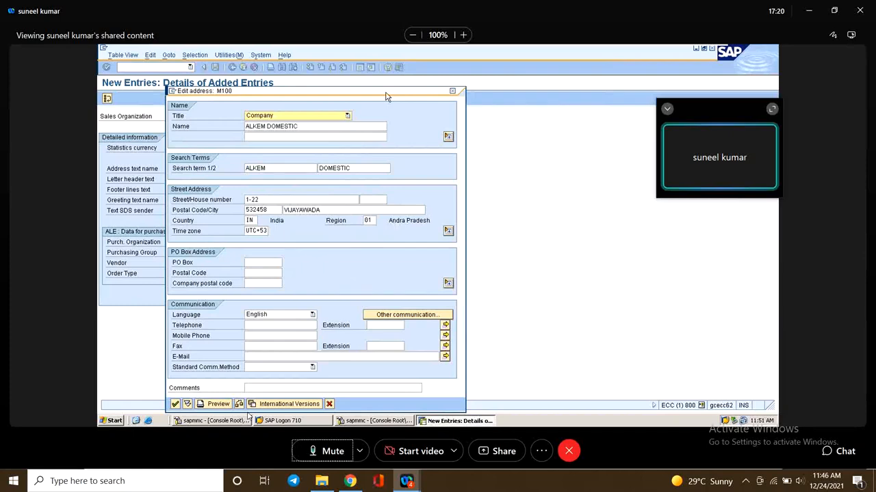
left_click_drag(385, 96, 476, 88)
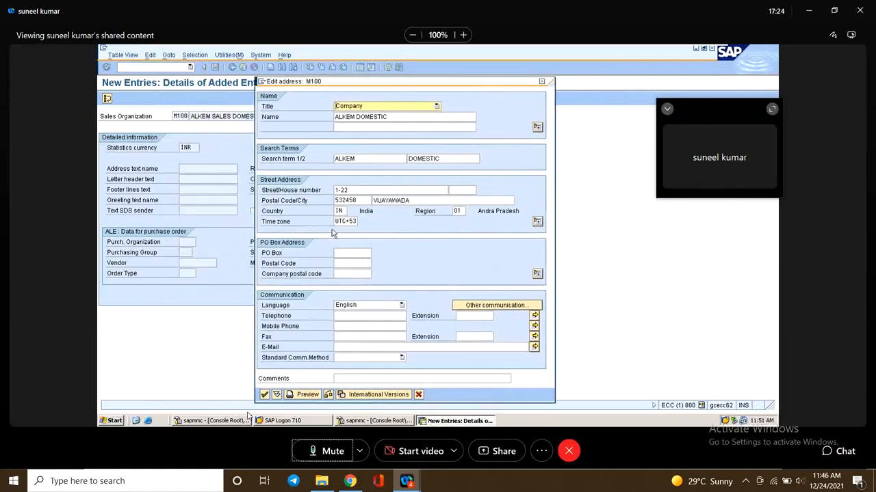
double_click(335, 221)
type("india")
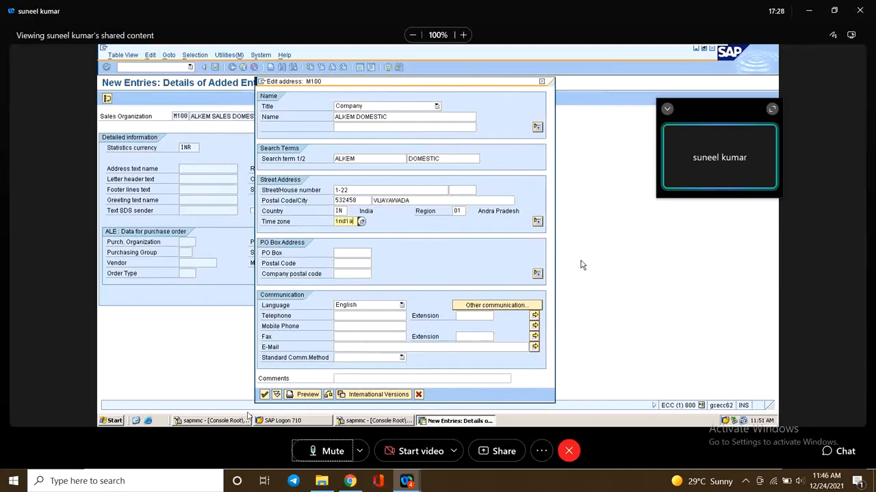
key("Return")
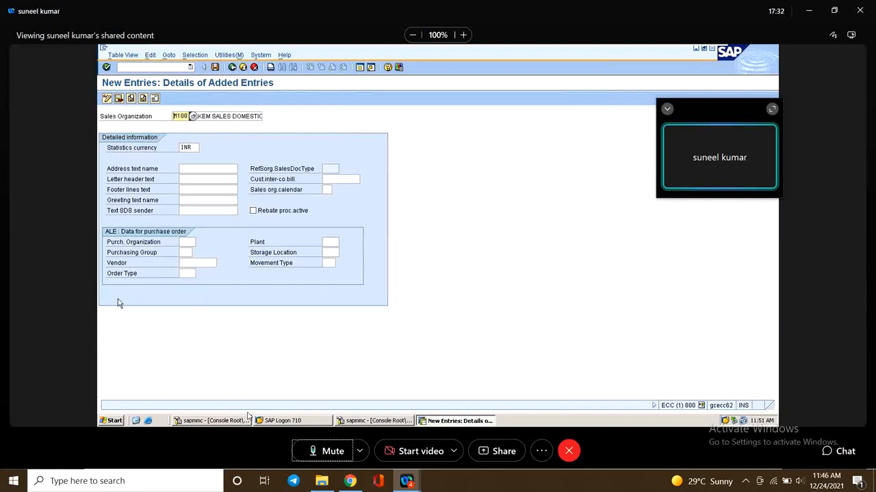
left_click(327, 451)
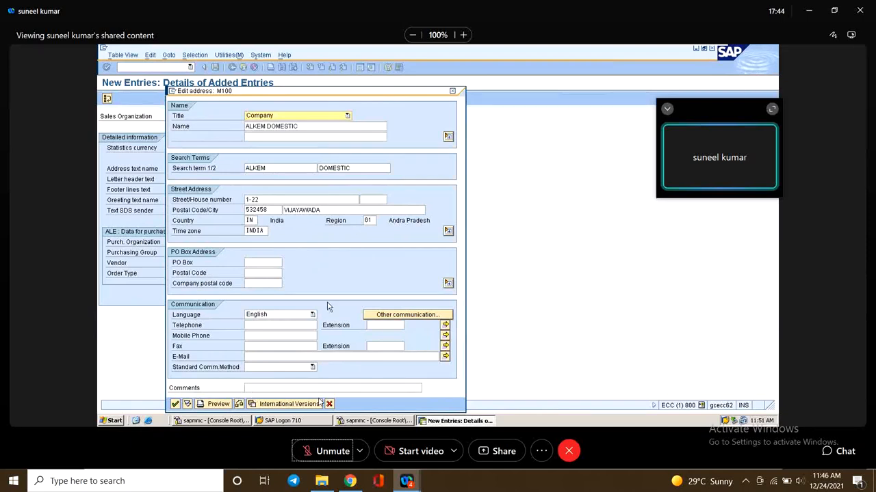
left_click(327, 451)
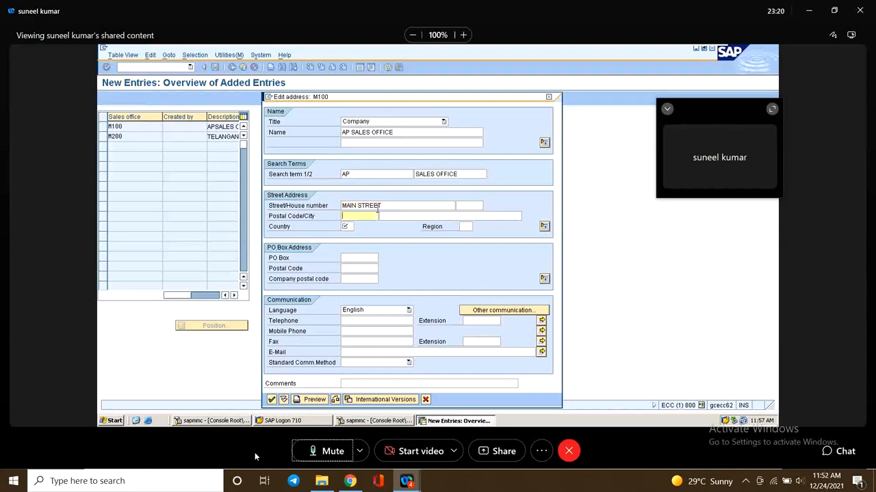
Step: Enter the postal code and the city VIJAYAWADA in the address of sales office M100
type("532145")
key("Tab")
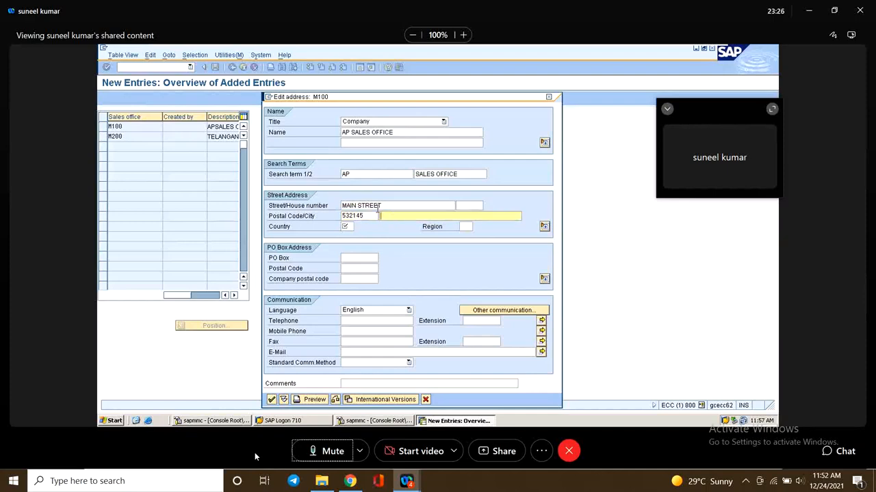
type("VIJAYA")
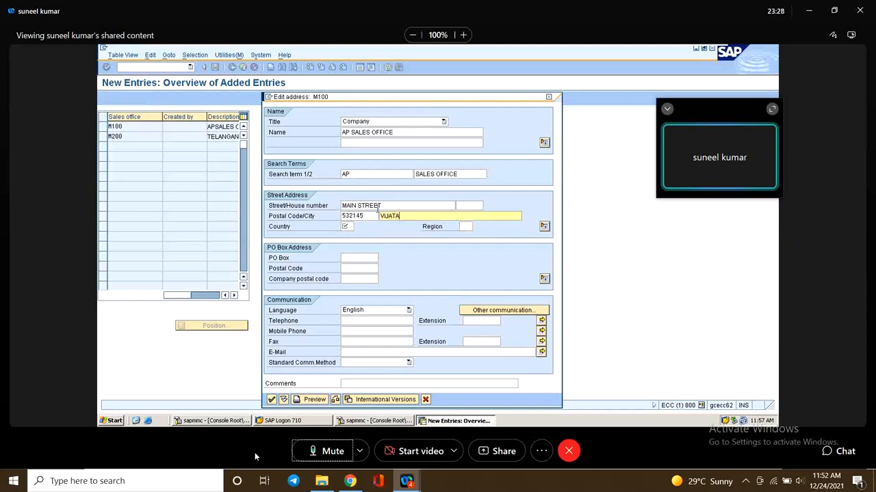
key("BackSpace")
key("BackSpace")
key("BackSpace")
key("Down")
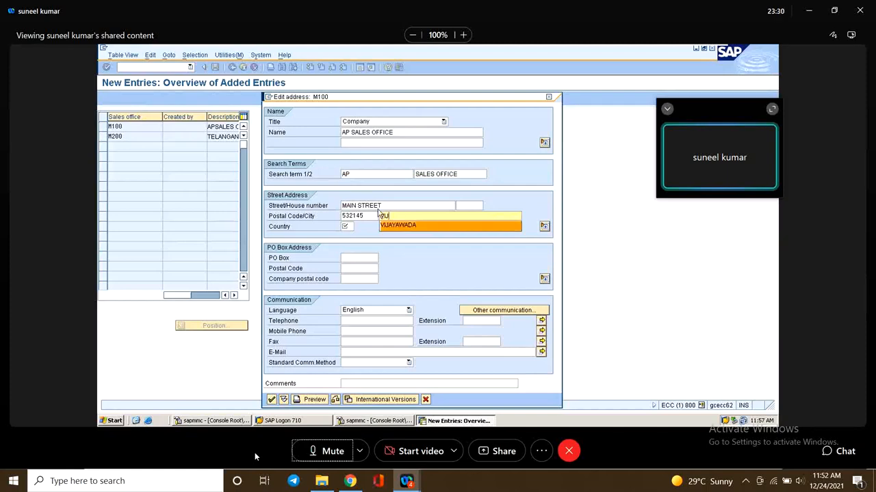
key("Return")
Step: Set the country to IN and the region to 01 for sales office M100 and validate the address
type("IN")
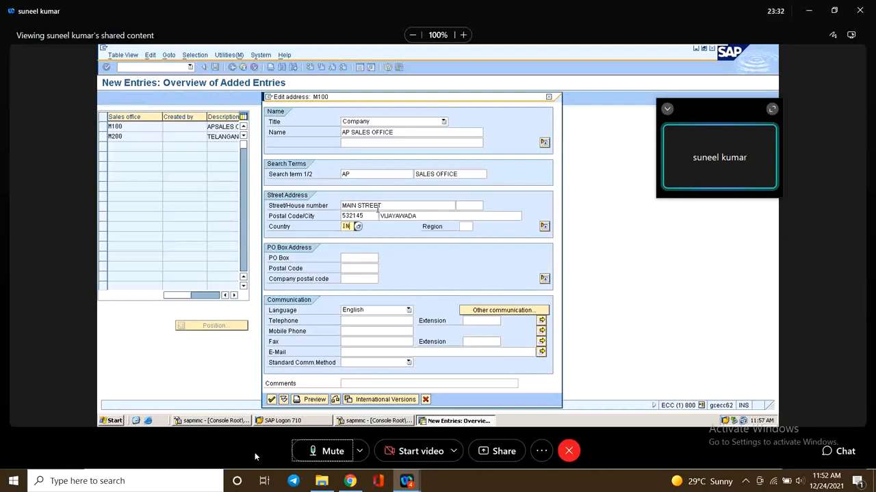
key("Tab")
type("01")
key("Return")
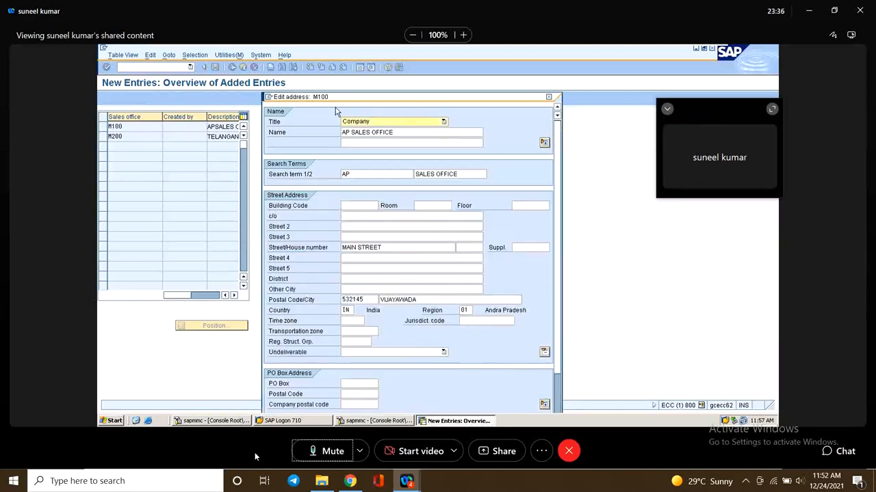
Step: Accept the completed address of sales office M100, keeping the title Company
left_click_drag(327, 96, 412, 62)
key("F4")
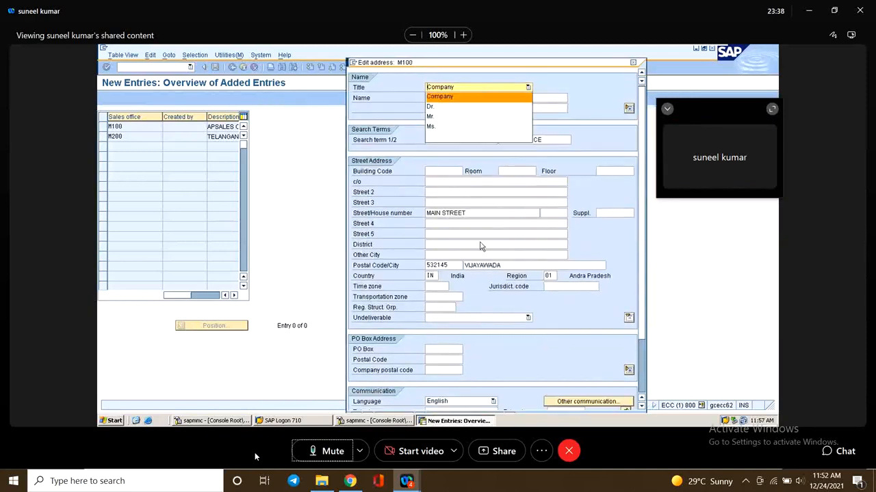
left_click(603, 204)
key("F4")
left_click(582, 68)
left_click_drag(567, 66, 568, 47)
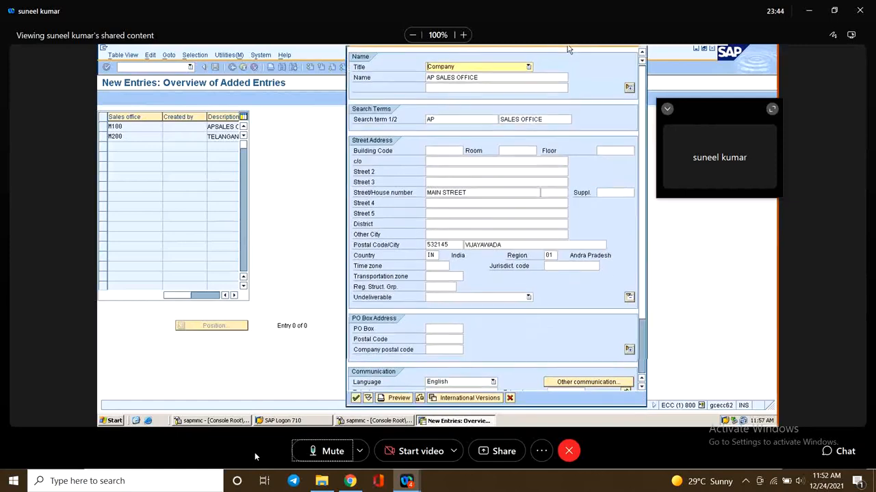
scroll(418, 333, "down", 1)
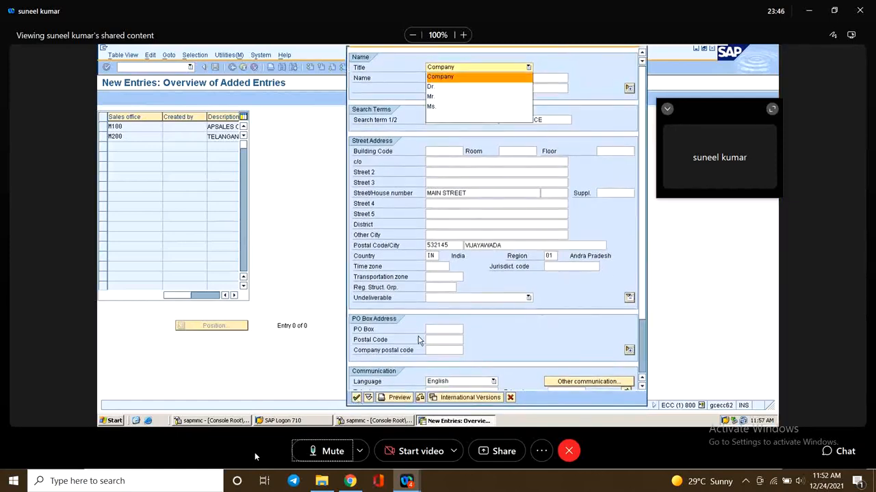
left_click(492, 320)
left_click(356, 397)
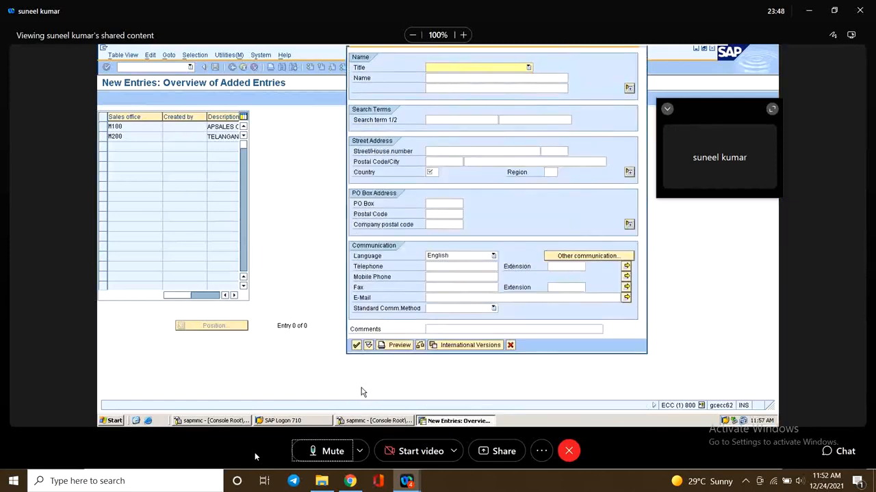
Step: Set the title to Company and the name to TELANGANA SALES OFFICE in sales office M200's address
left_click_drag(484, 49, 431, 101)
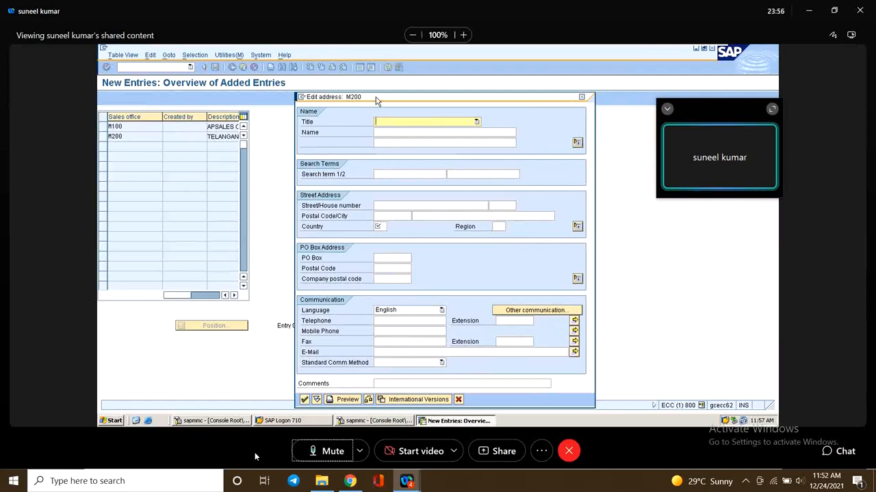
left_click(463, 124)
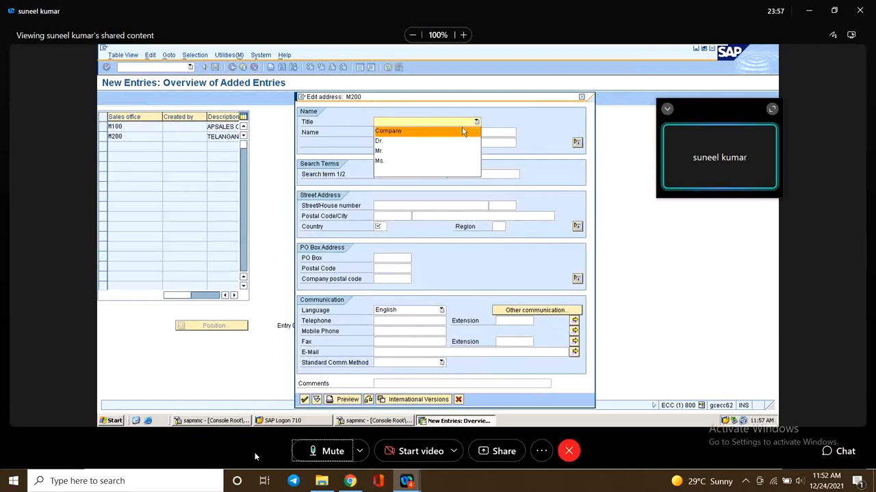
left_click(425, 131)
left_click(424, 132)
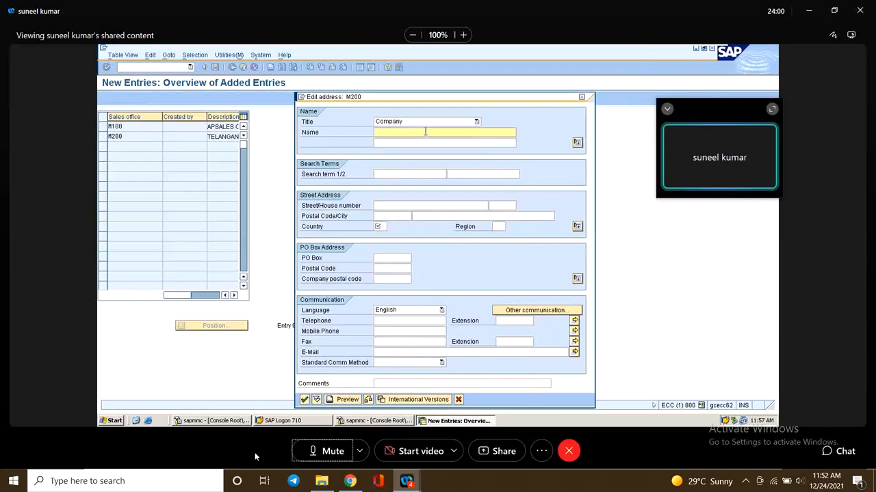
type("TELANGA")
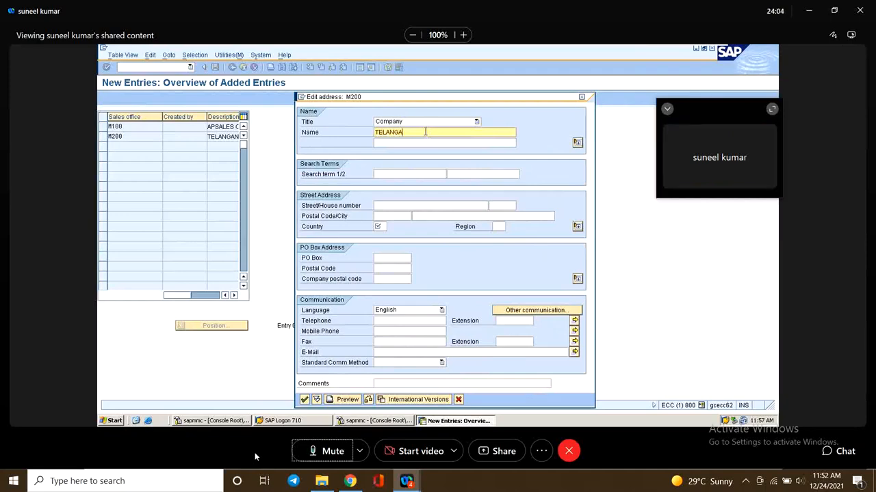
type("NA SALES OFFICE")
Step: Enter TELANGANA and SALES OFFICE as the two search terms for sales office M200
left_click(416, 175)
type("T")
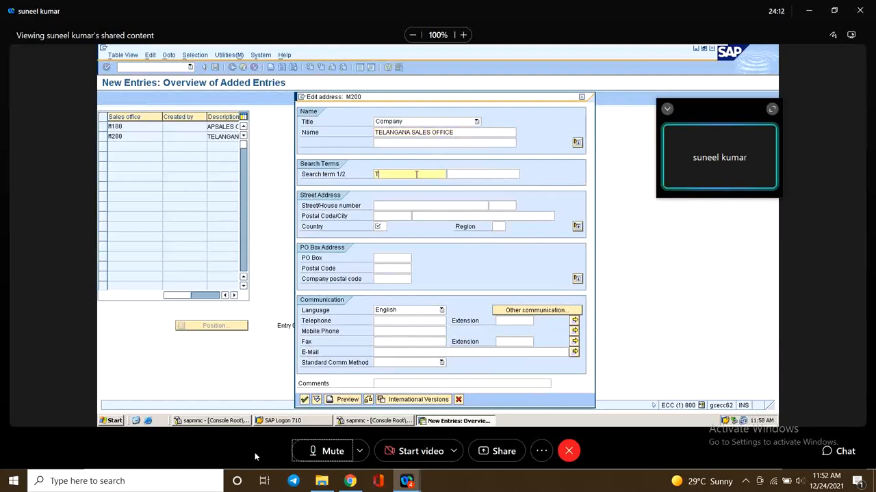
type("ELANGANA")
key("Tab")
type("S")
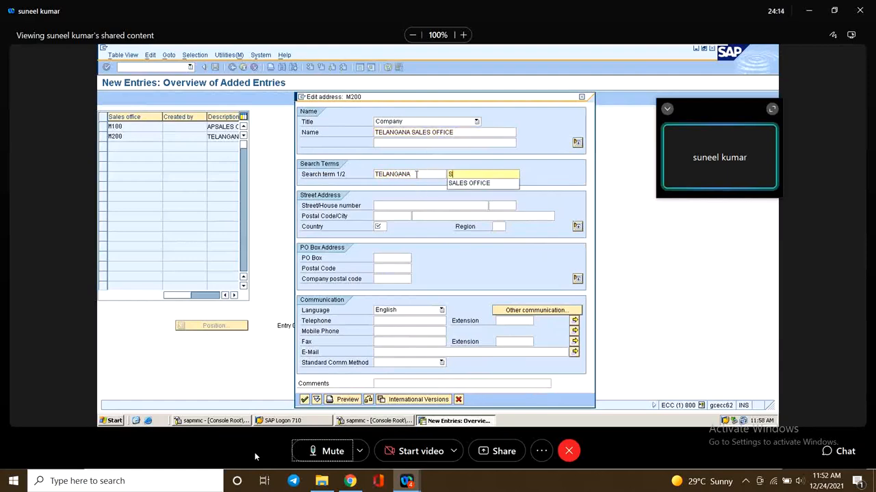
type("ALES")
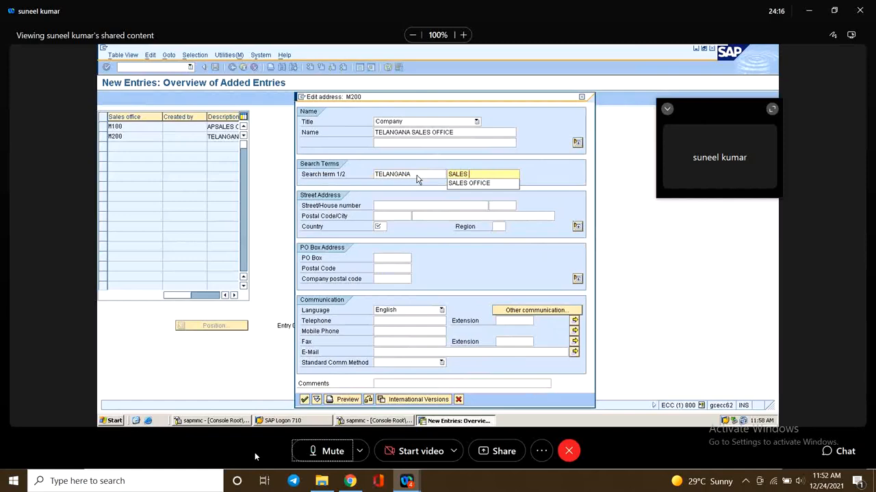
key("Down")
key("Return")
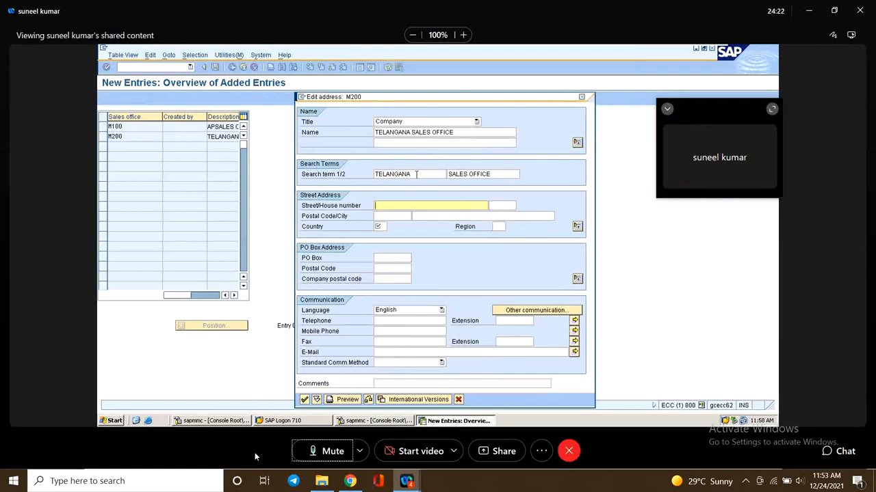
Step: Fill in the street and postal code in the address of sales office M200
type("HYDERABAD MAIN")
key("Tab")
key("Tab")
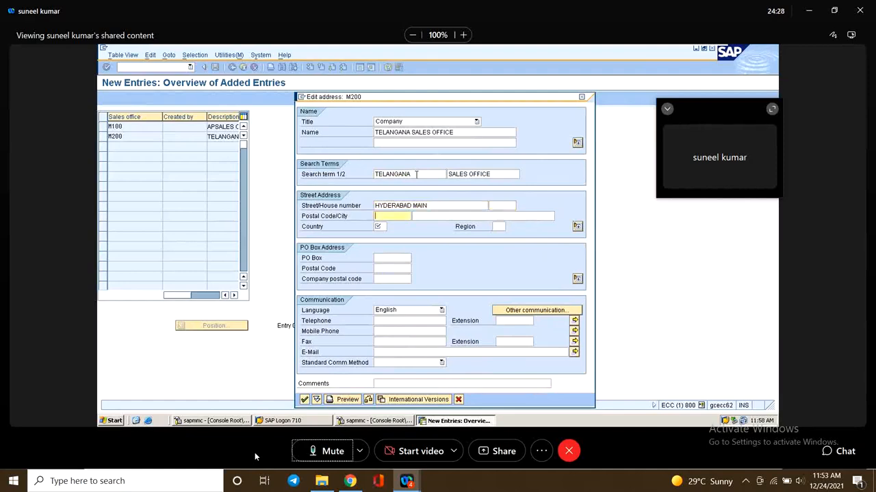
type("532451")
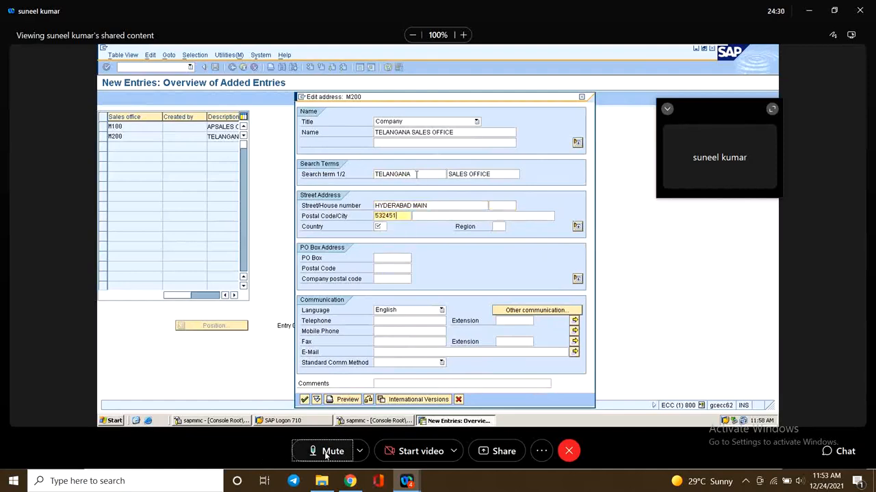
Step: Complete the street address of sales office M200 with city HYD, country IN and region 01
left_click(327, 456)
key("Tab")
type("HYD")
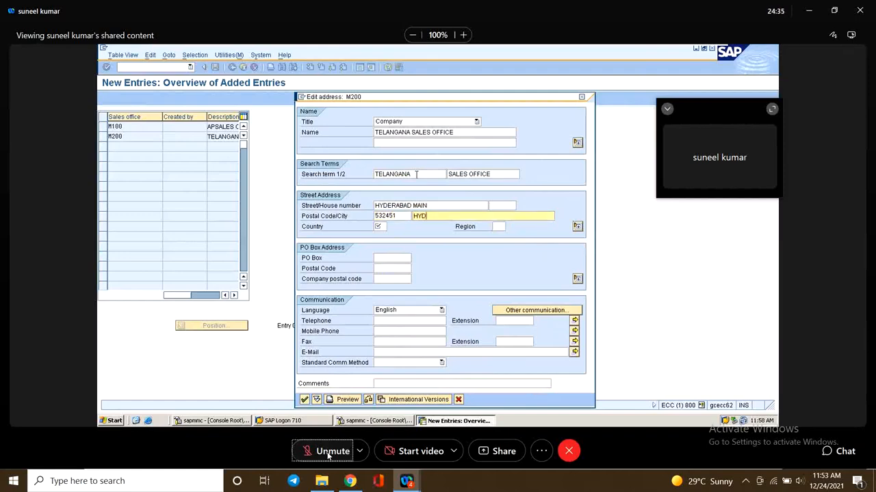
key("Tab")
type("IN")
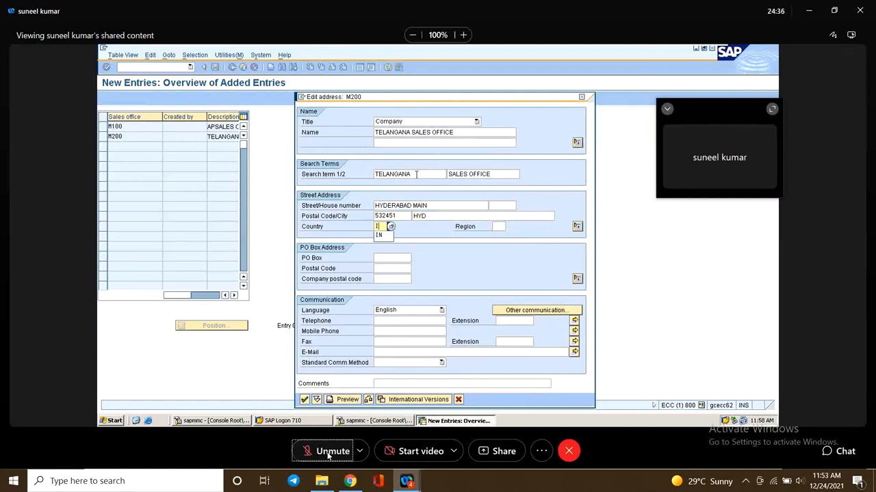
key("Tab")
type("01")
key("Return")
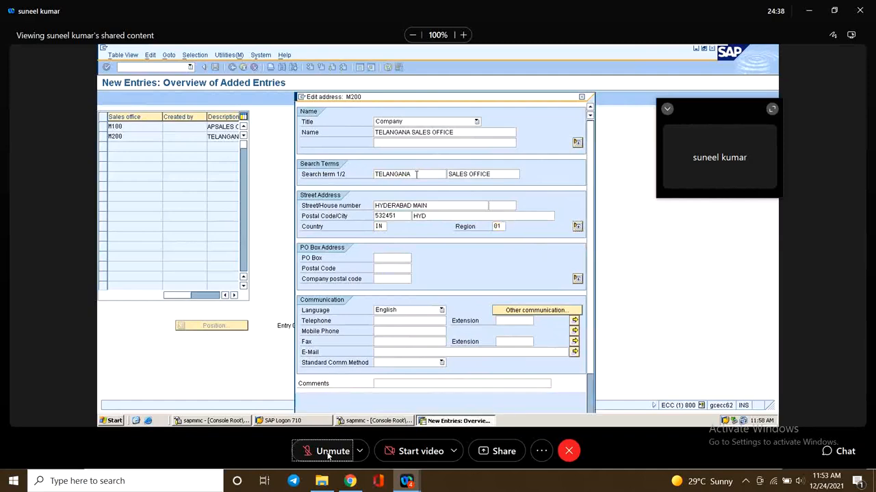
Step: Bring the lower part of sales office M200's address dialog within reach and accept the completed address
scroll(390, 297, "down", 1)
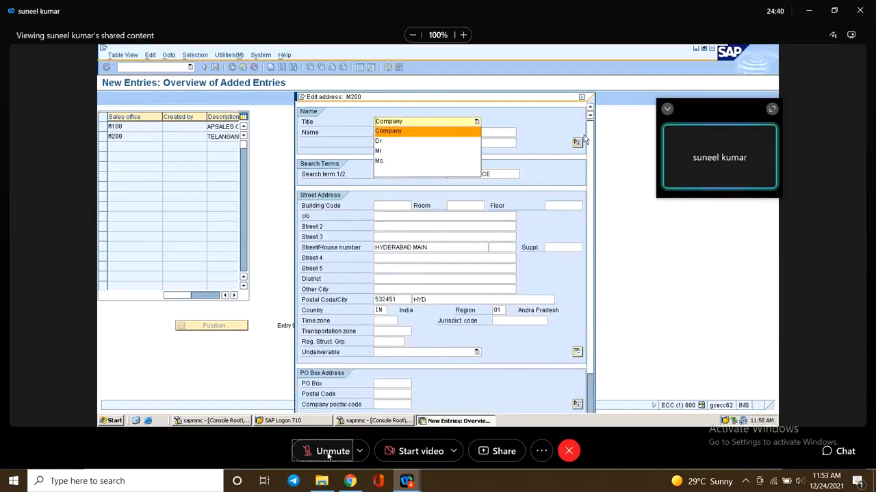
left_click(534, 53)
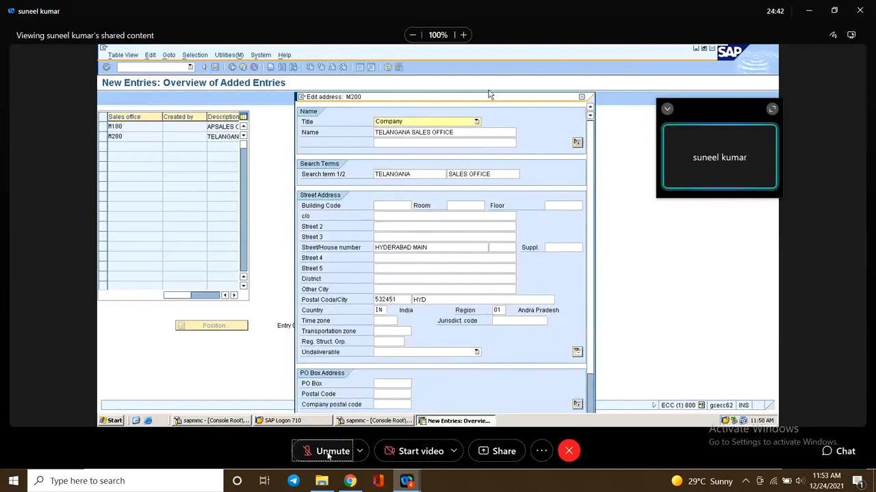
left_click_drag(486, 97, 495, 61)
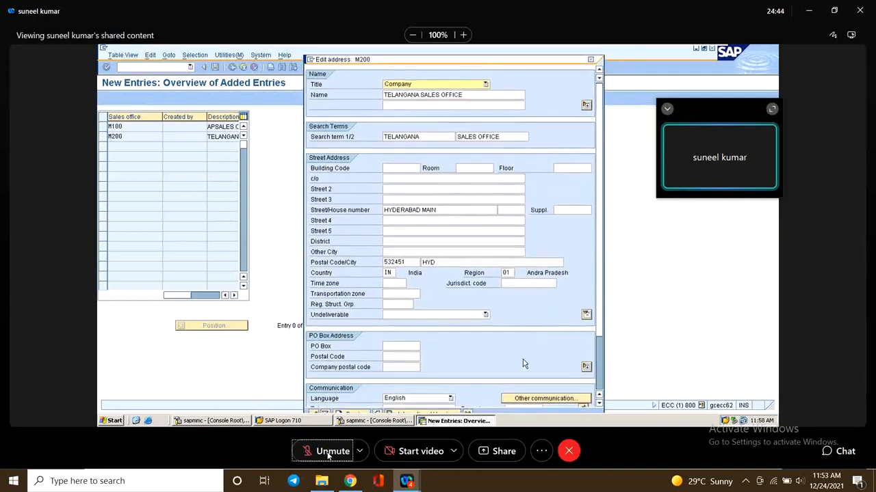
left_click_drag(565, 65, 566, 49)
left_click(329, 452)
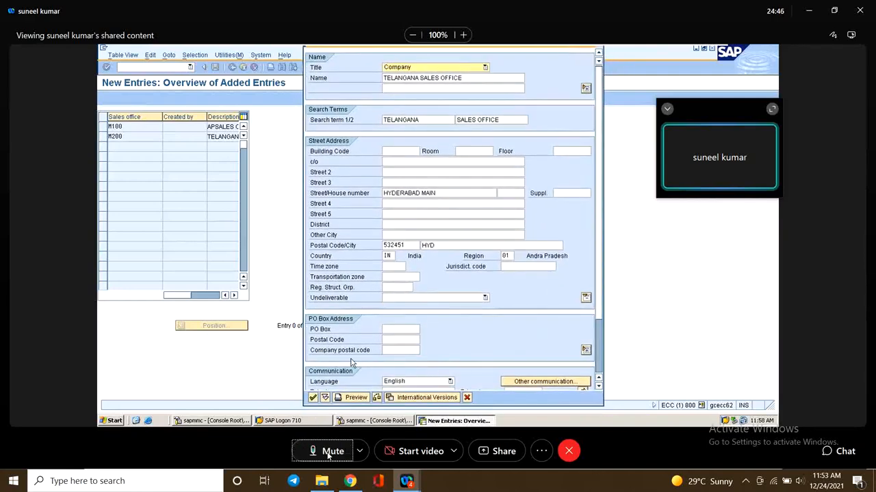
left_click(313, 397)
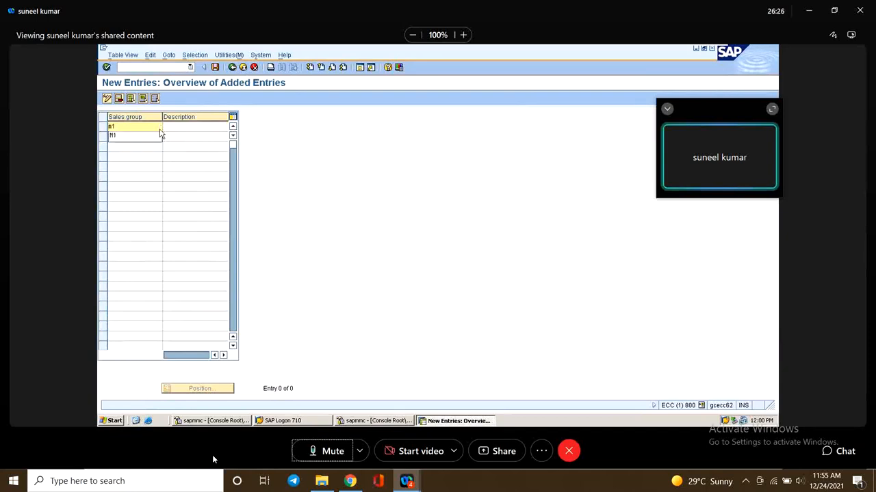
Step: Enter sales group M1 with the description INSULIN and sales group M2 with the description OTHER
left_click(327, 455)
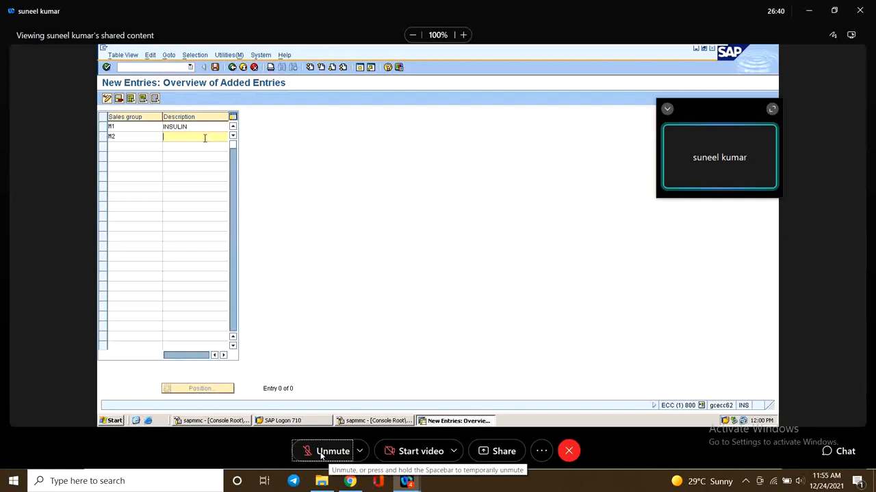
type("OTHER")
left_click(193, 128)
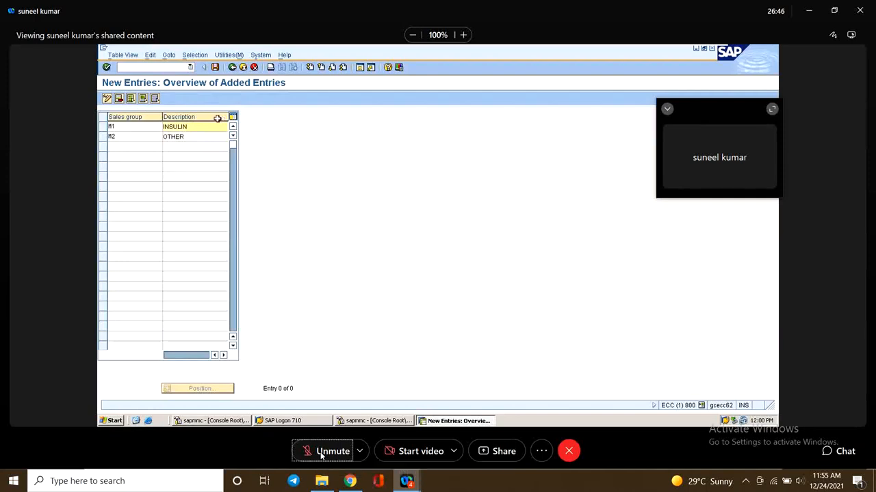
left_click(319, 453)
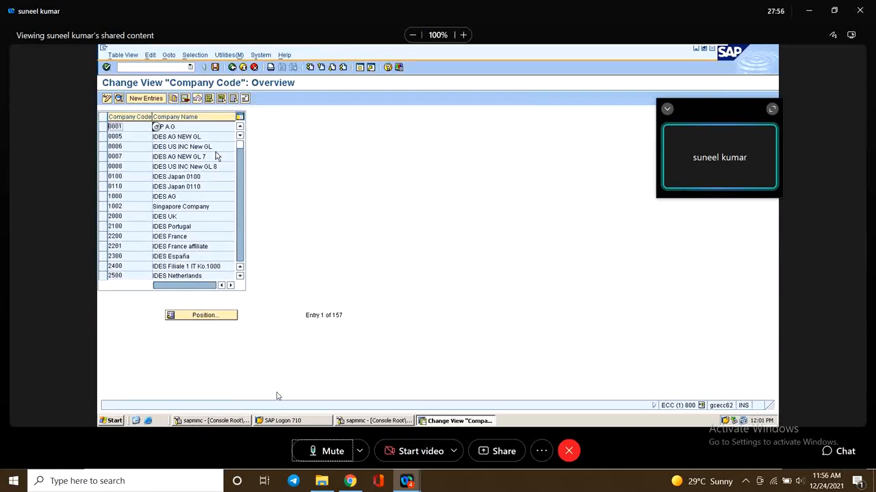
left_click(332, 454)
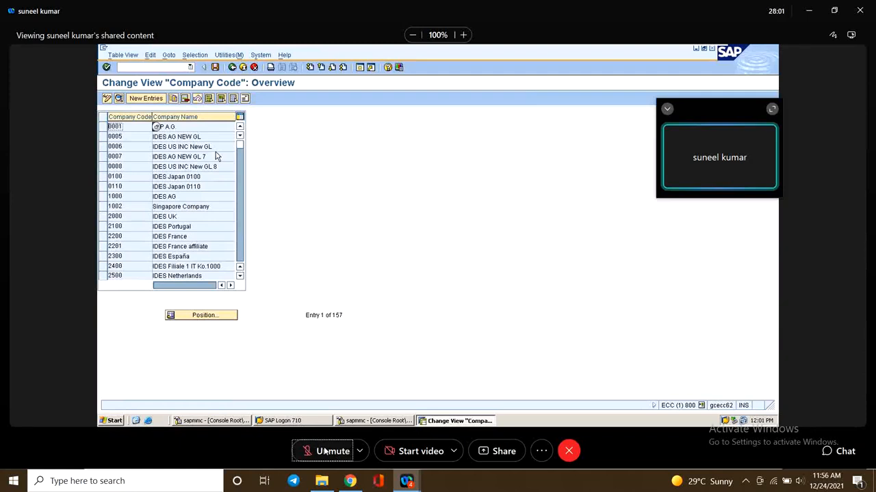
left_click(329, 454)
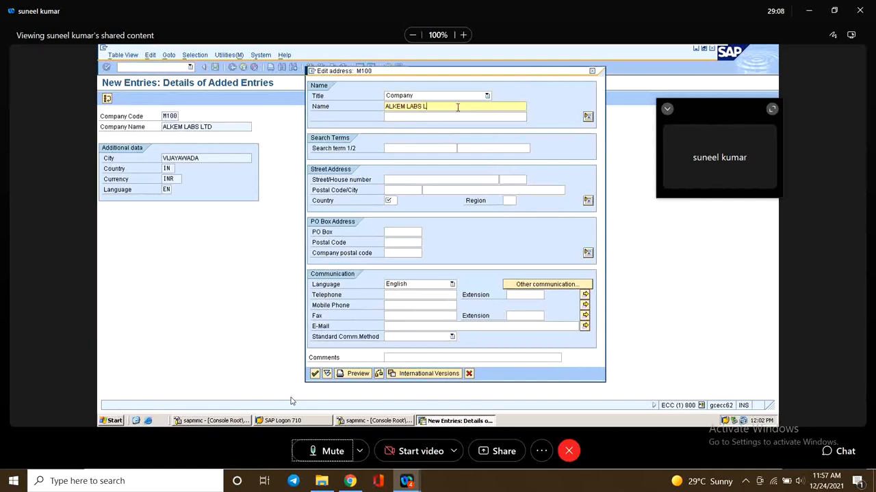
left_click(313, 450)
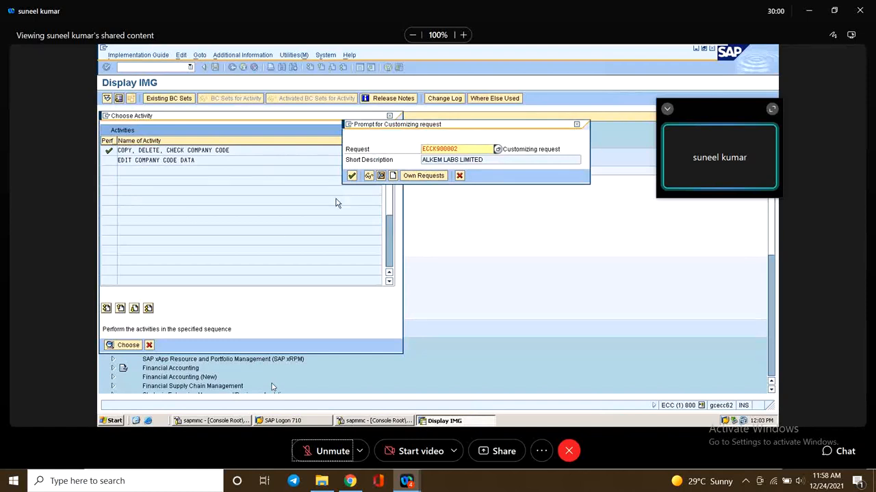
Step: Assign the new company code M100 to customizing request ECCK900002 and save it
left_click_drag(383, 128, 356, 124)
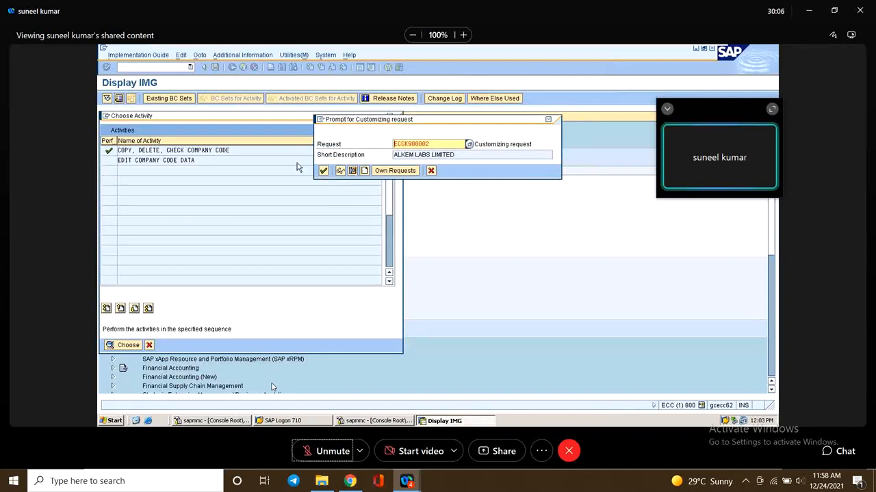
double_click(438, 145)
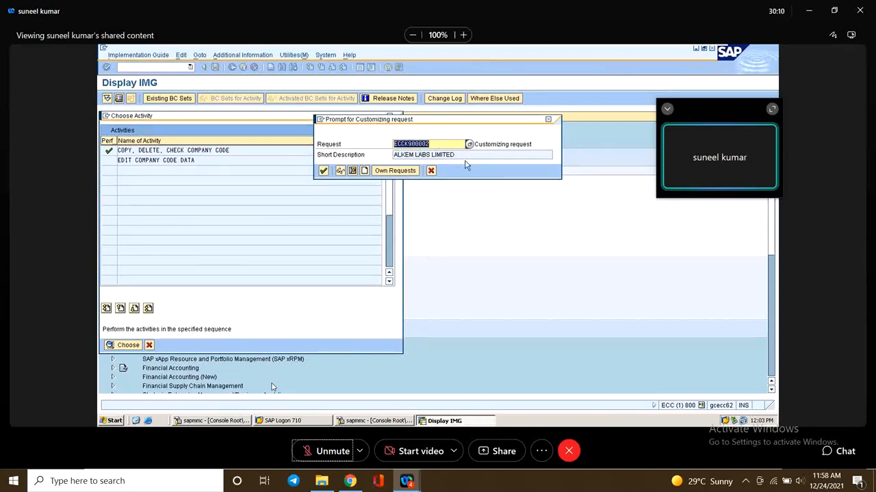
key("Tab")
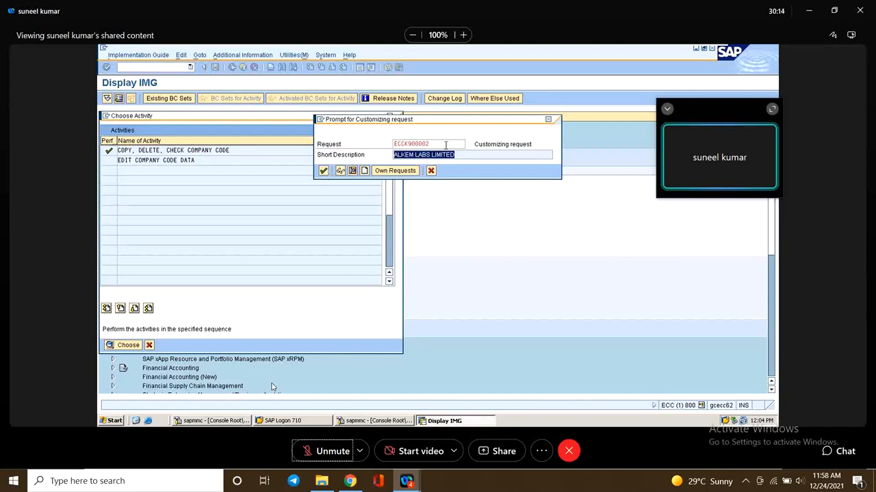
left_click(323, 170)
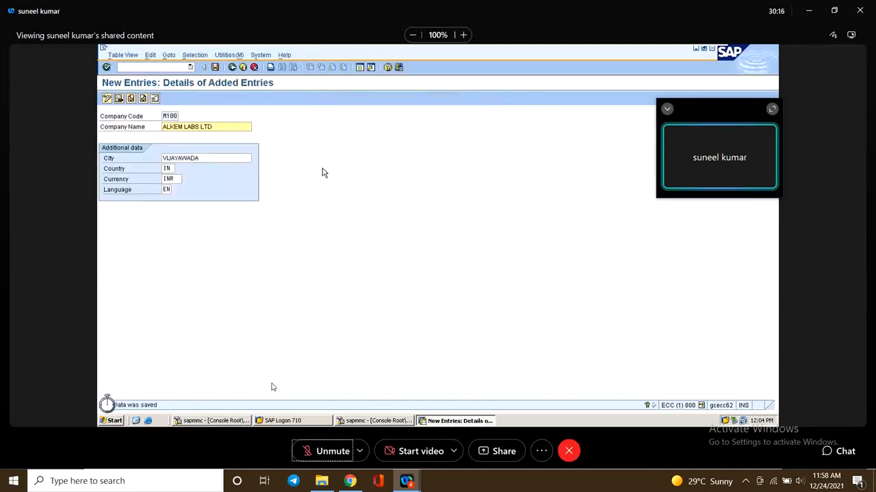
left_click(215, 68)
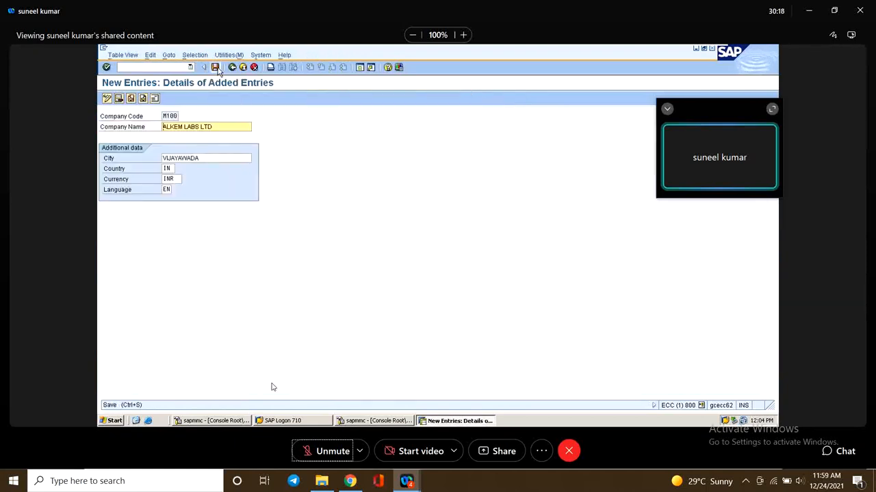
Step: Leave the company code entries and close the activity selection to return to the IMG structure
left_click(232, 69)
left_click(233, 68)
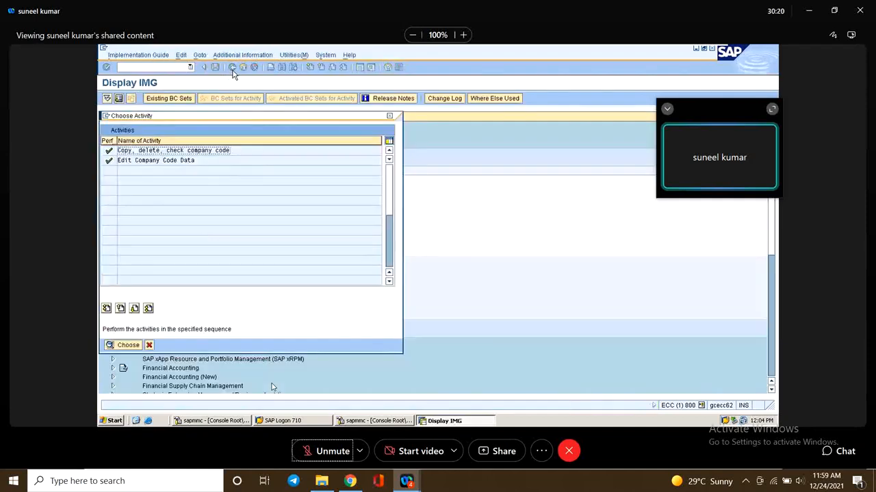
left_click(390, 116)
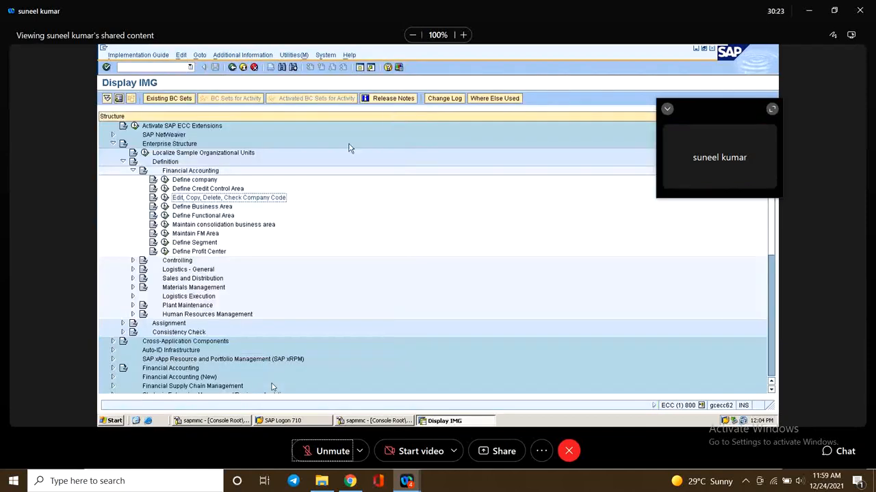
Step: Open the Define Plant activity under Logistics - General in the enterprise structure definition
left_click(134, 172)
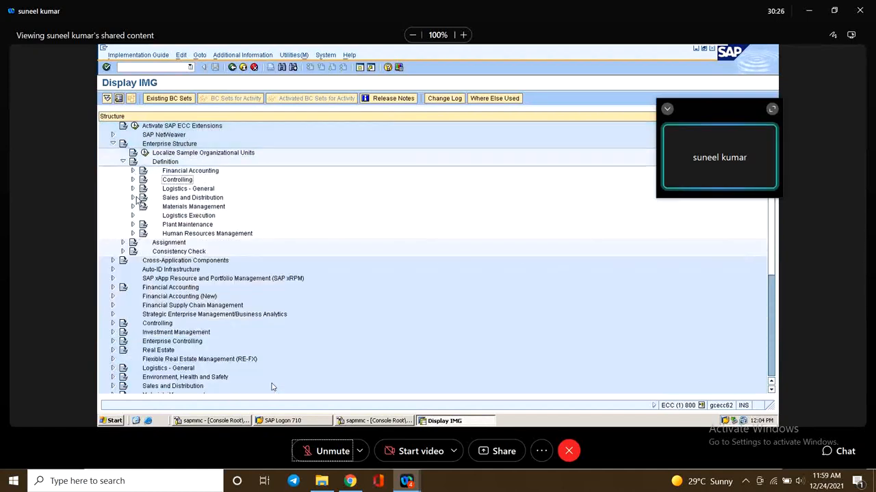
left_click(132, 189)
scroll(281, 215, "down", 1)
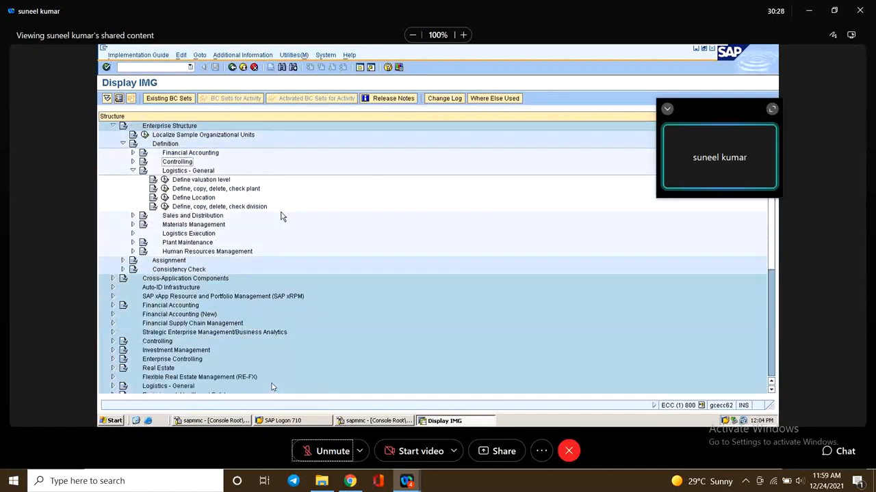
left_click(164, 192)
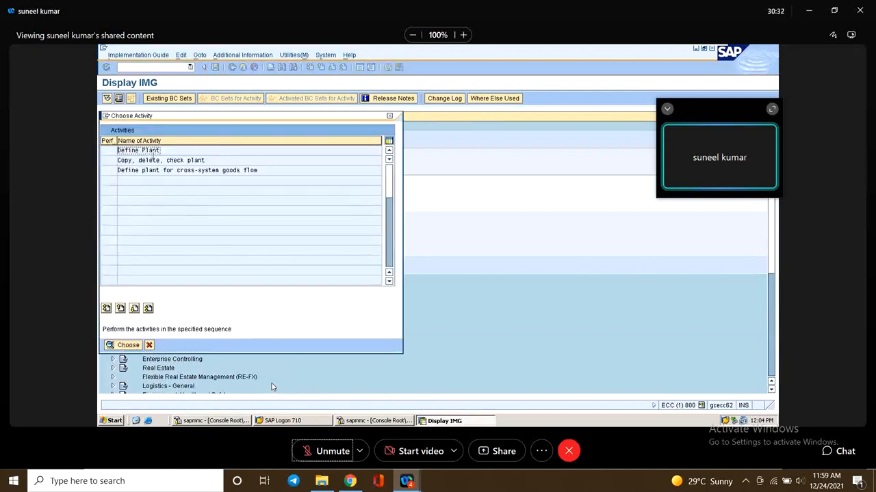
double_click(150, 161)
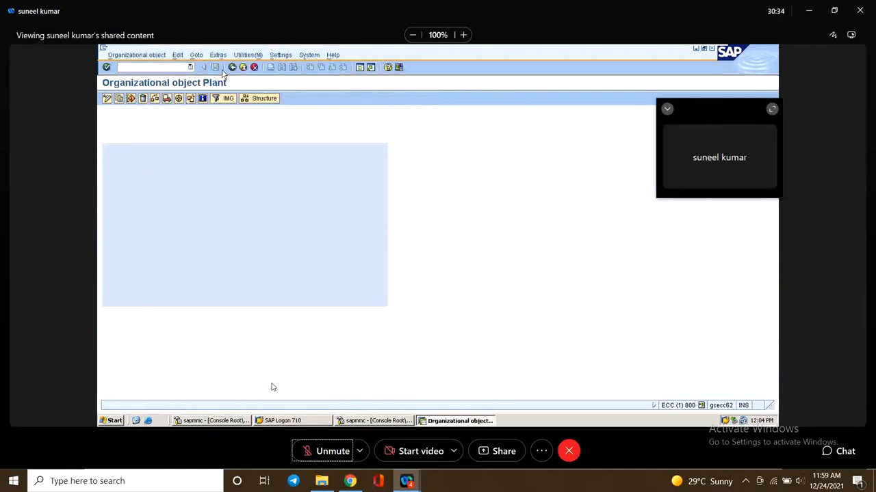
left_click(232, 67)
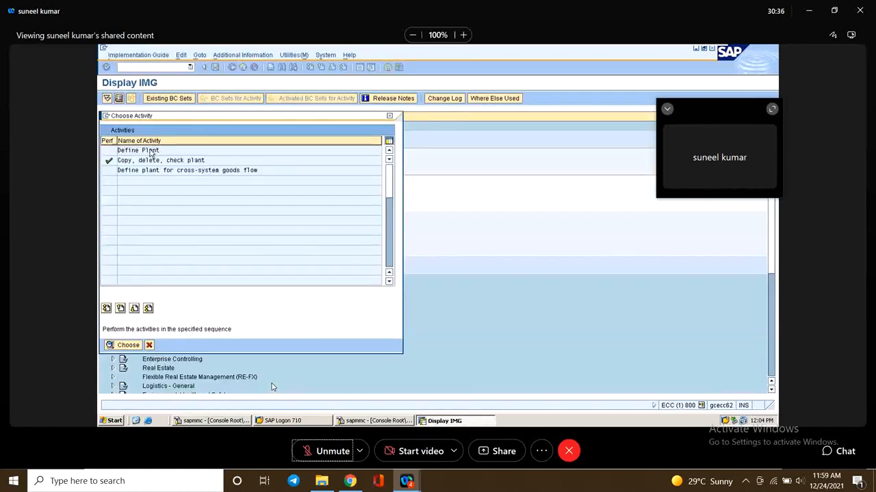
double_click(152, 151)
left_click(210, 328)
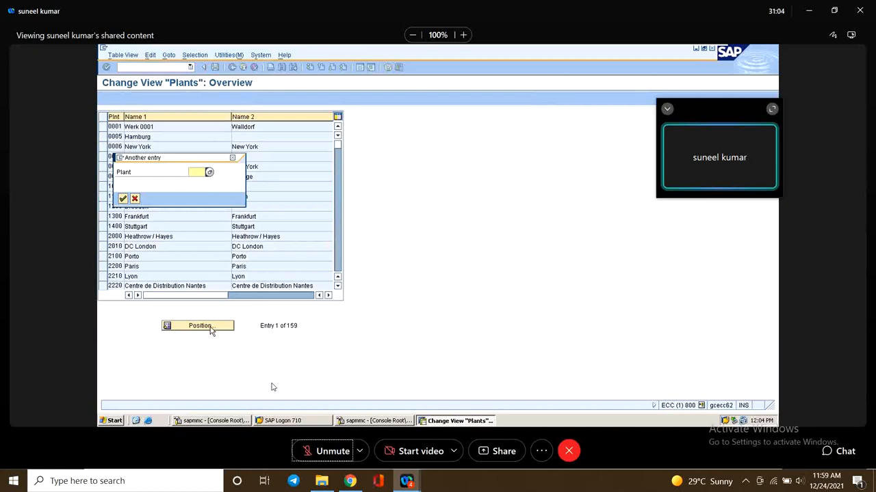
type("1")
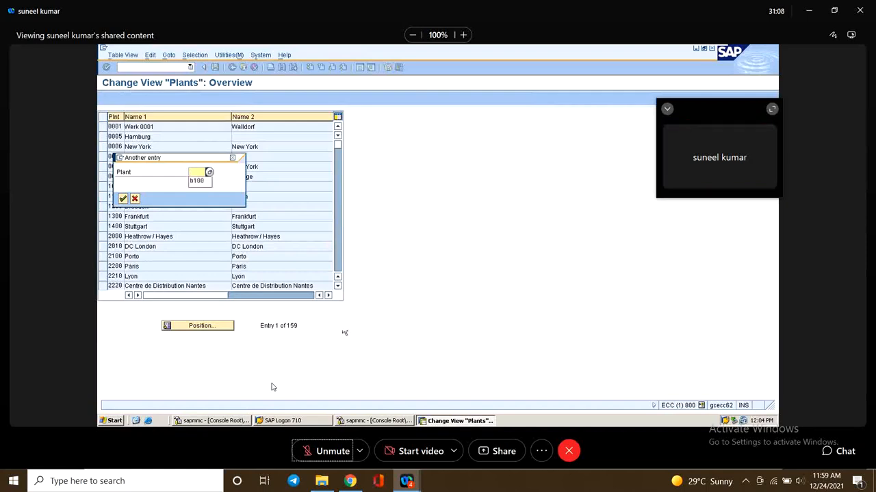
left_click(233, 159)
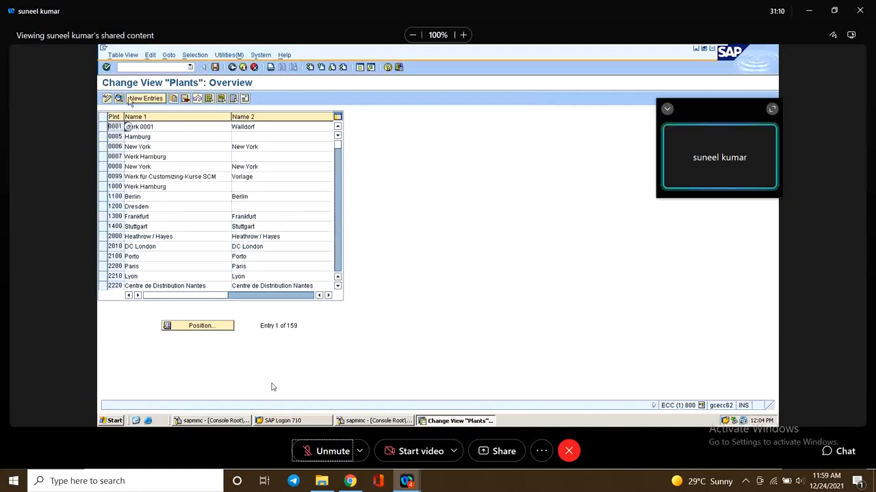
Step: Create a new plant entry M100 with MUBAI PLANT as its first name
left_click(146, 99)
type("M")
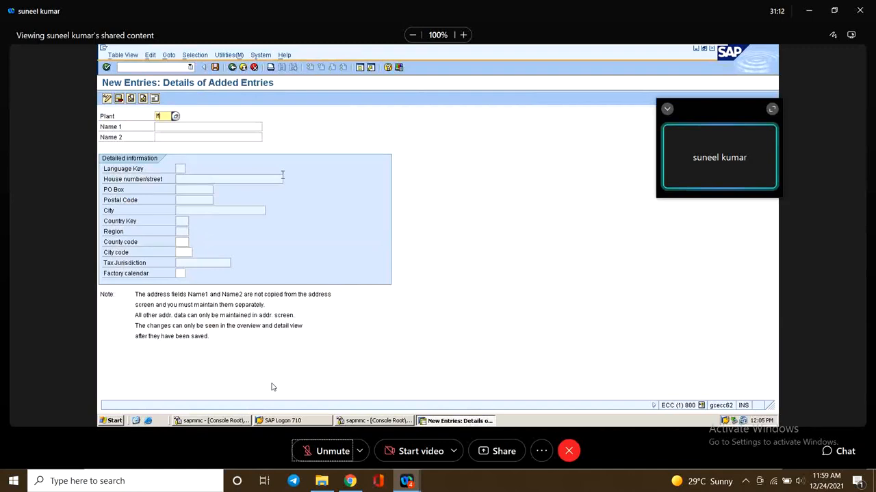
type("100")
key("Tab")
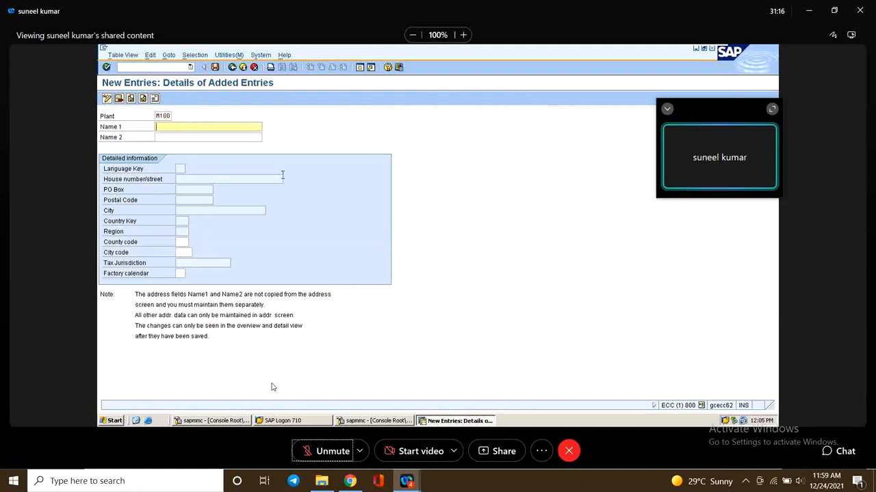
type("MUBAI PLANT")
left_click(197, 137)
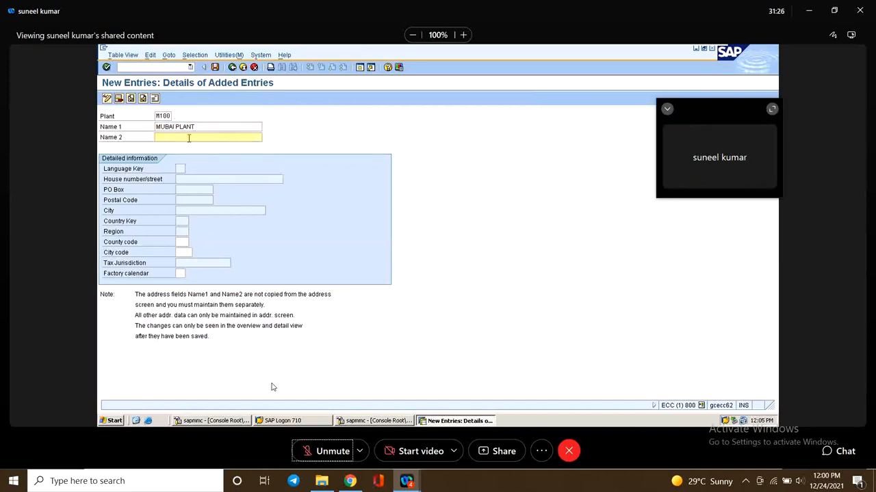
key("Return")
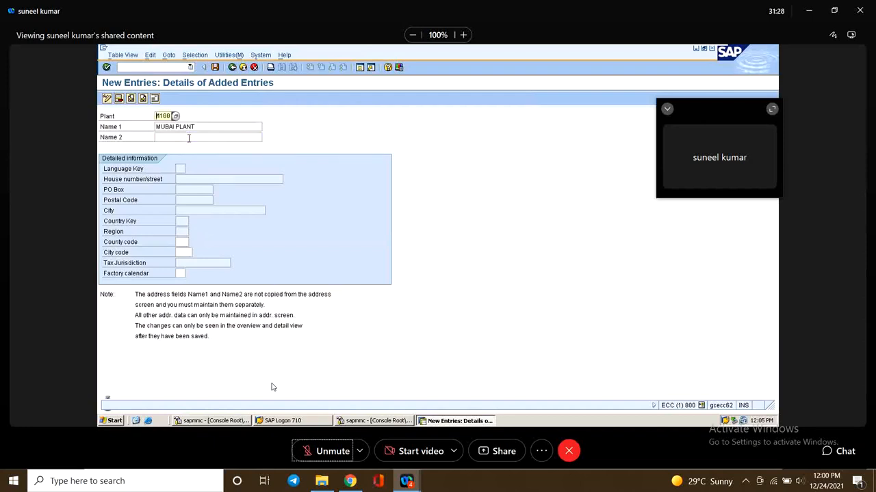
Step: Open the address details of plant M100 and set the title to Company and the name to ALKEM MUMBAI PLANT
left_click(156, 100)
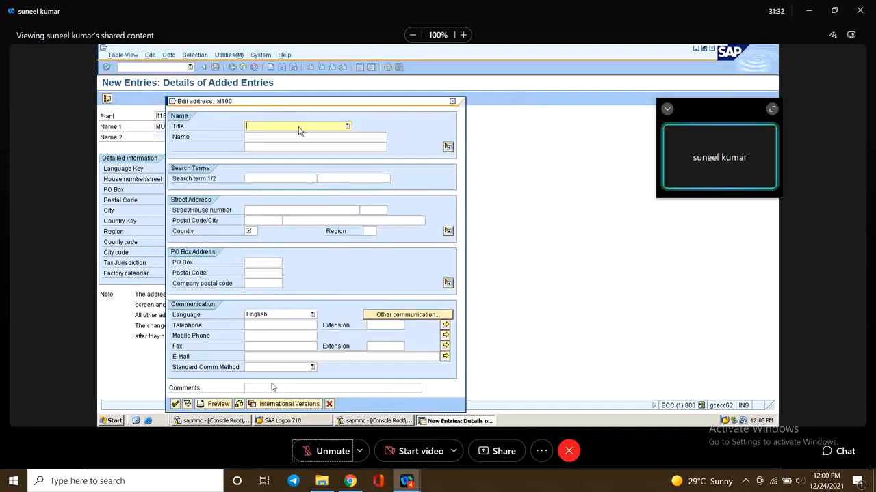
type("Mr.")
type("Company")
left_click(282, 137)
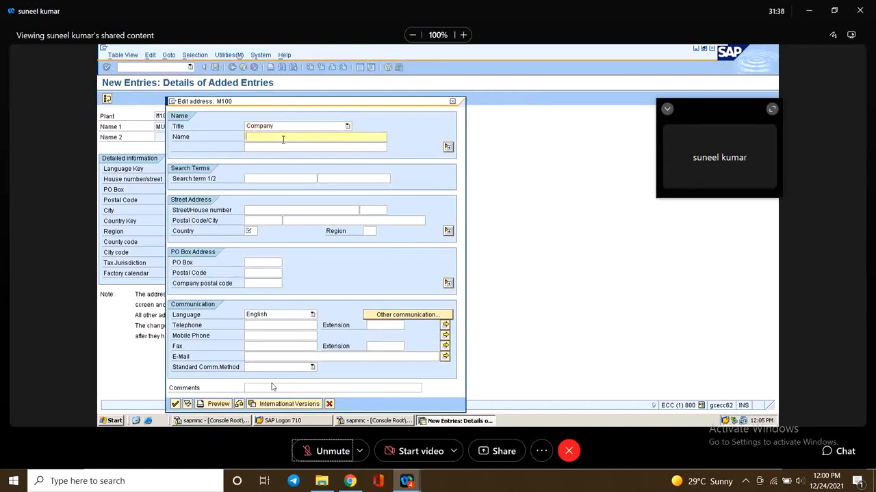
type("A")
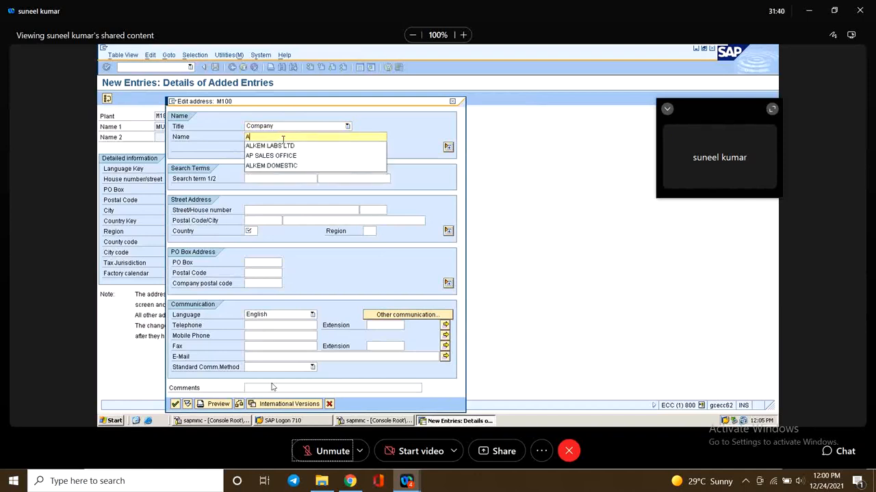
type("LKEM M")
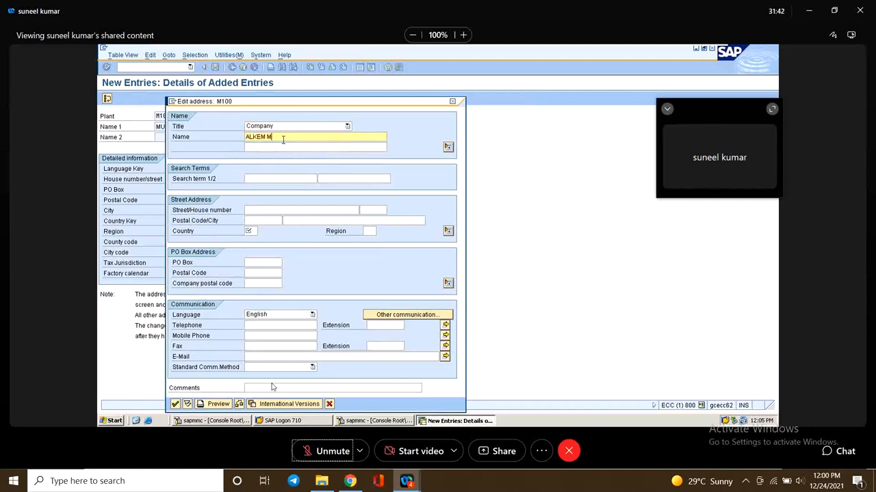
type("UMBAI PLANT")
key("Tab")
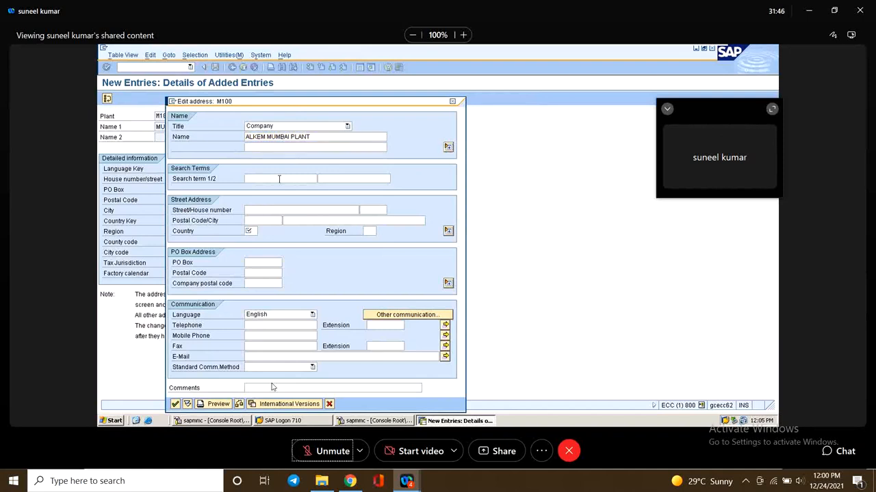
Step: Set the two search terms of the plant address to MUMBAI and PLANT
left_click(279, 180)
type("MUMBAI")
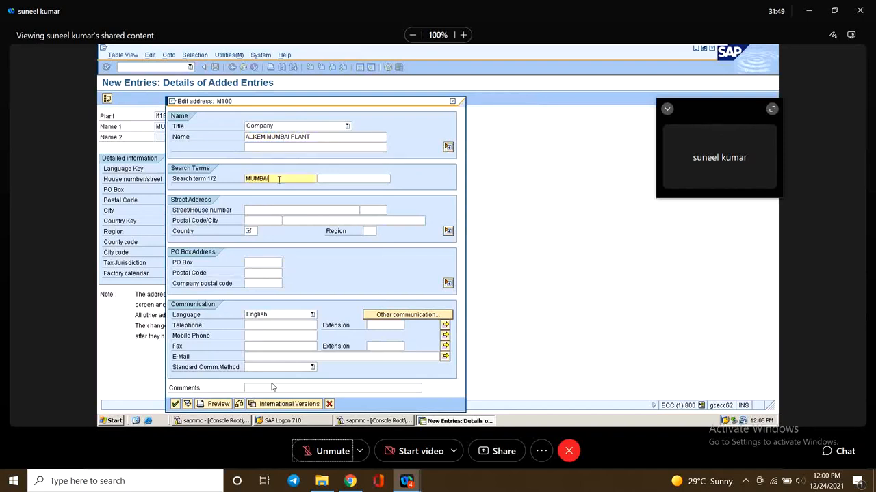
key("Tab")
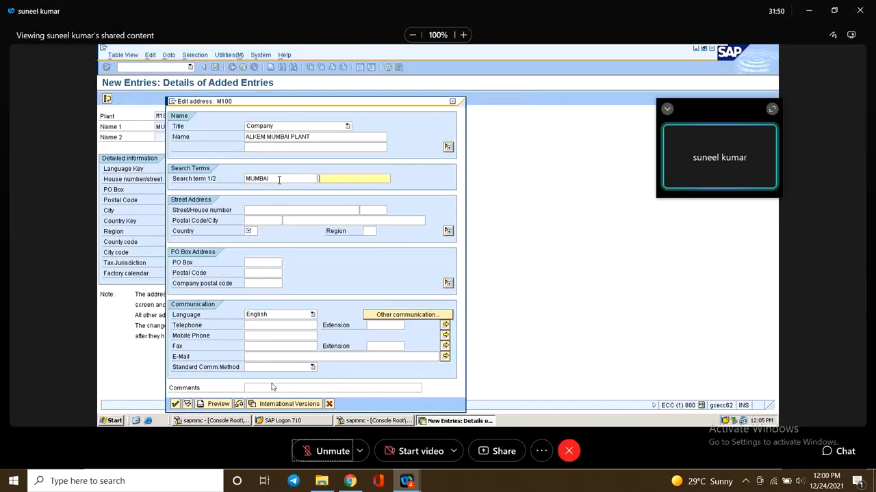
type("PLANT")
Step: Fill in the plant's street name in capital letters and its house number in the street address
left_click(287, 211)
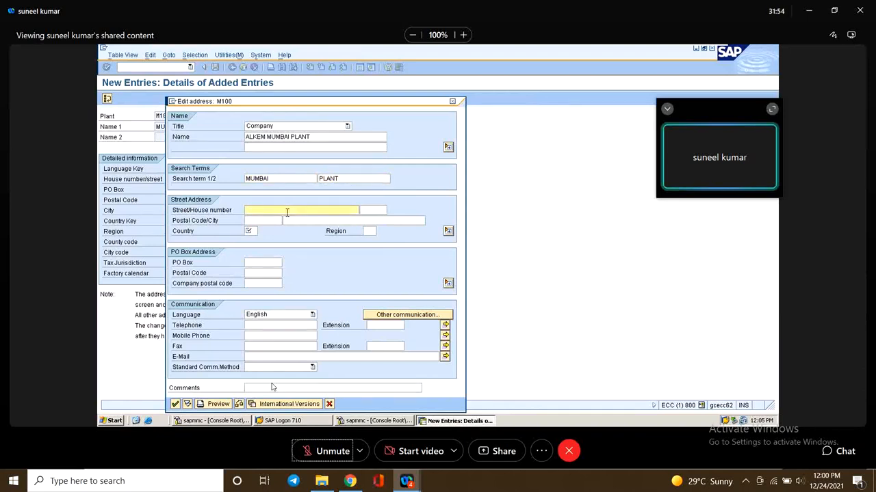
type("ring roa")
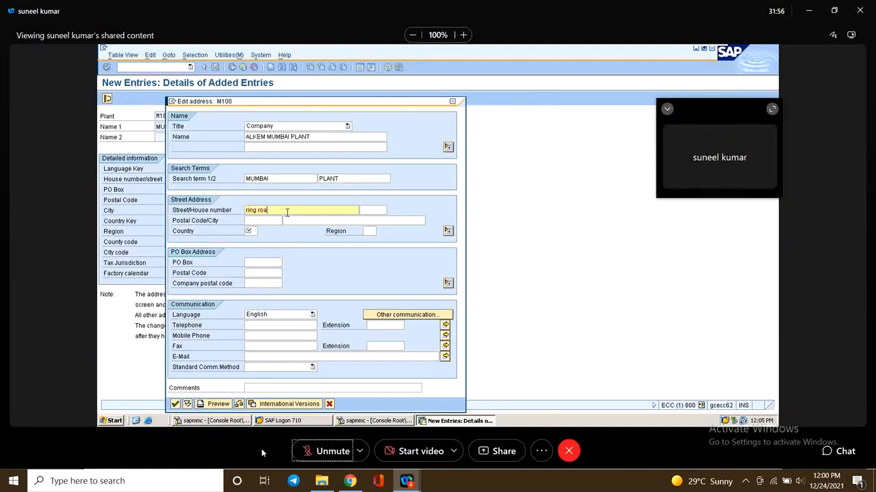
type("d")
key("Tab")
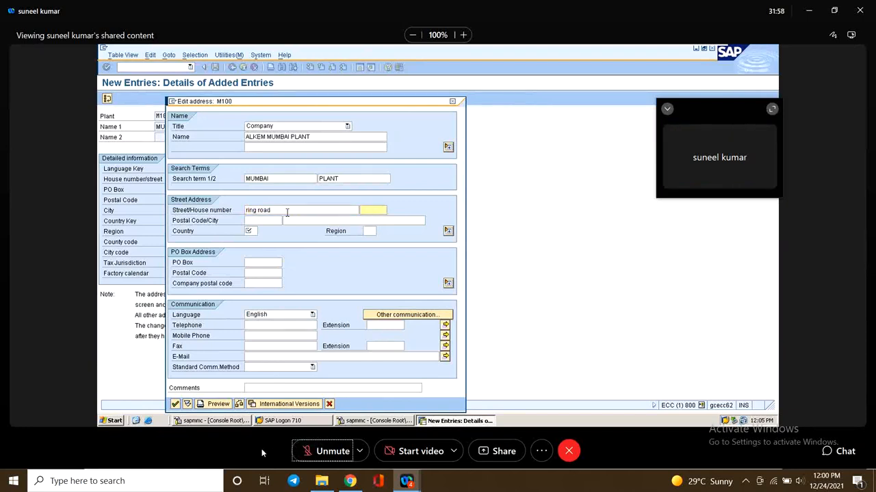
type("1-22")
left_click_drag(275, 211, 153, 213)
type("E")
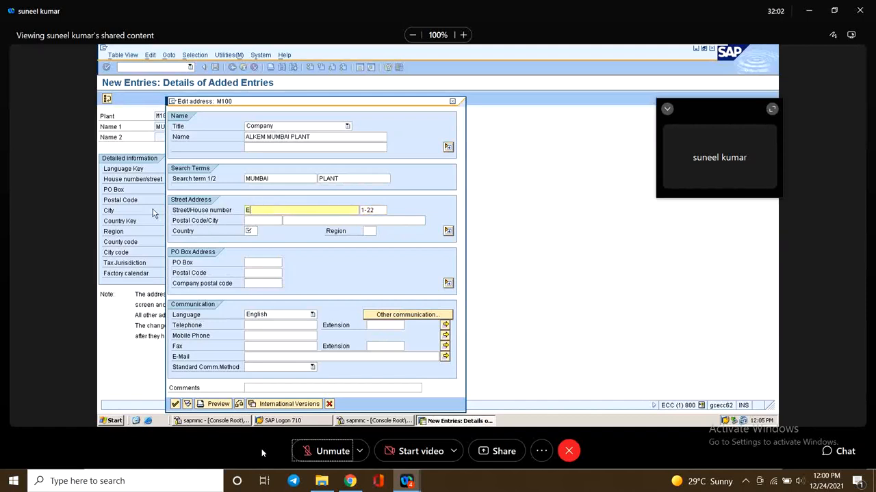
type("ING ROAD")
Step: Complete the plant's street address with its postal code and city, using country IN and region 01
left_click(251, 221)
type("532458")
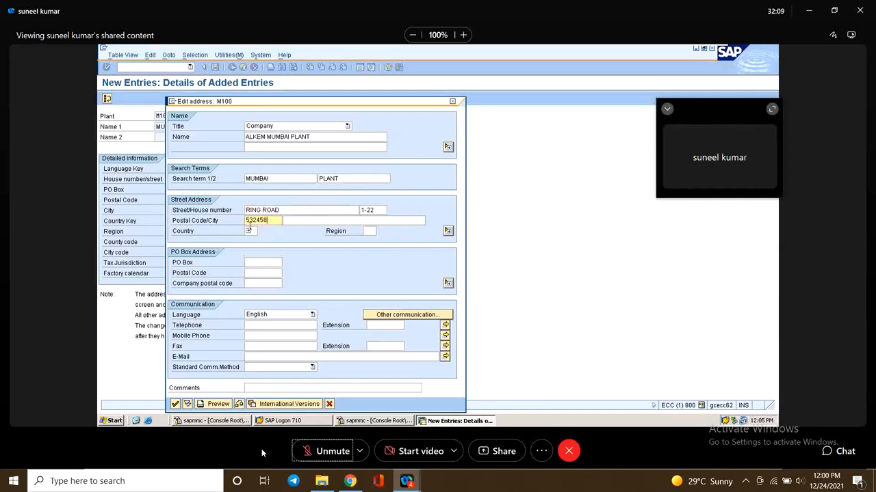
key("Tab")
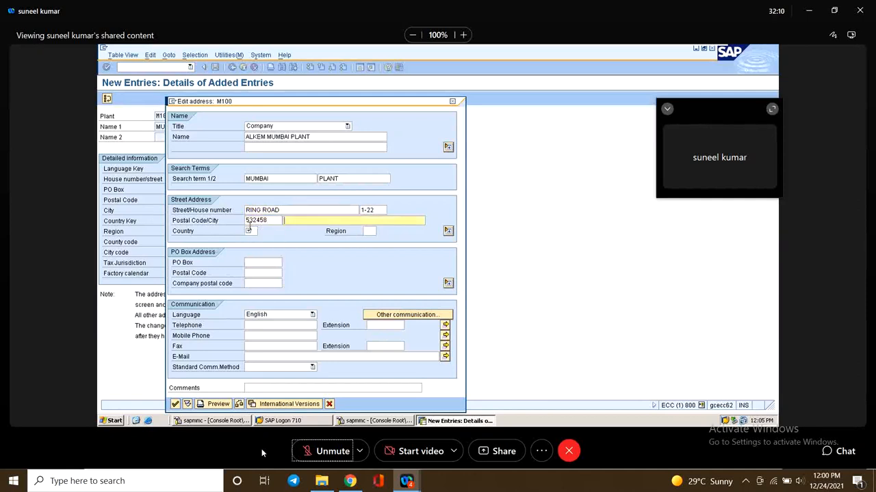
type("M")
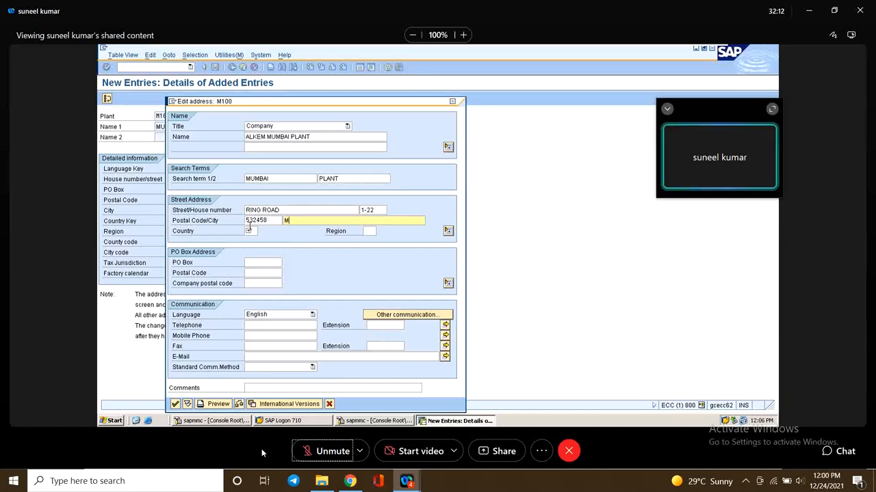
type("UMBAI")
key("Tab")
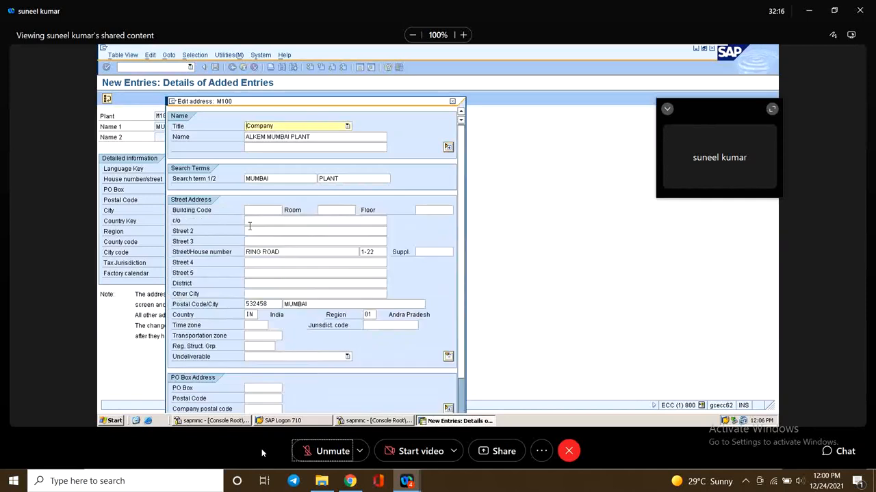
left_click(267, 126)
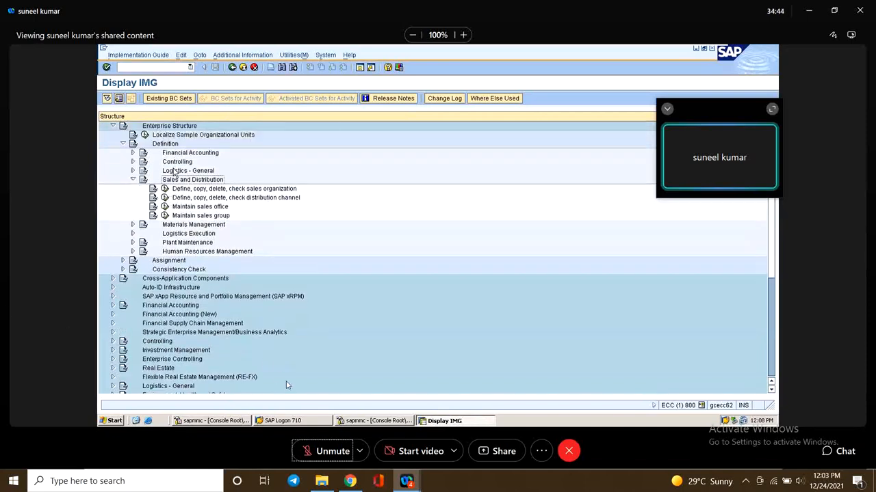
Step: Start new entries in the Divisions view and add division M1 named PEDISTRIC
left_click(331, 450)
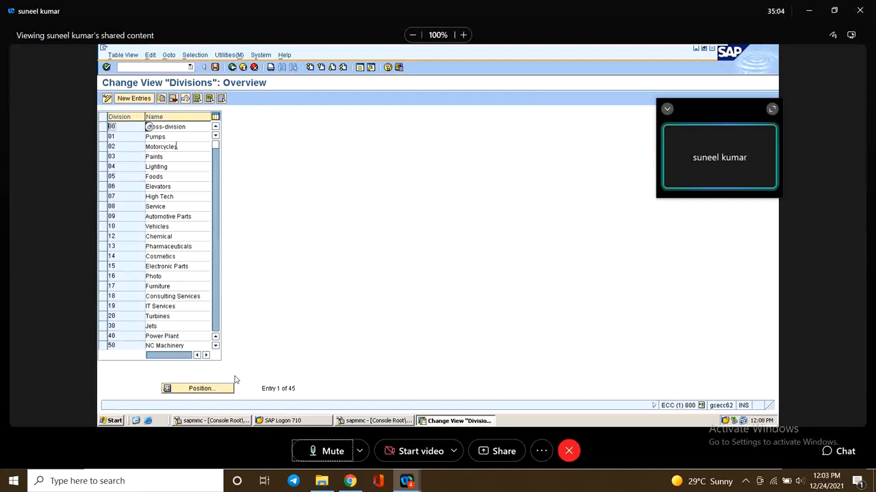
left_click(132, 98)
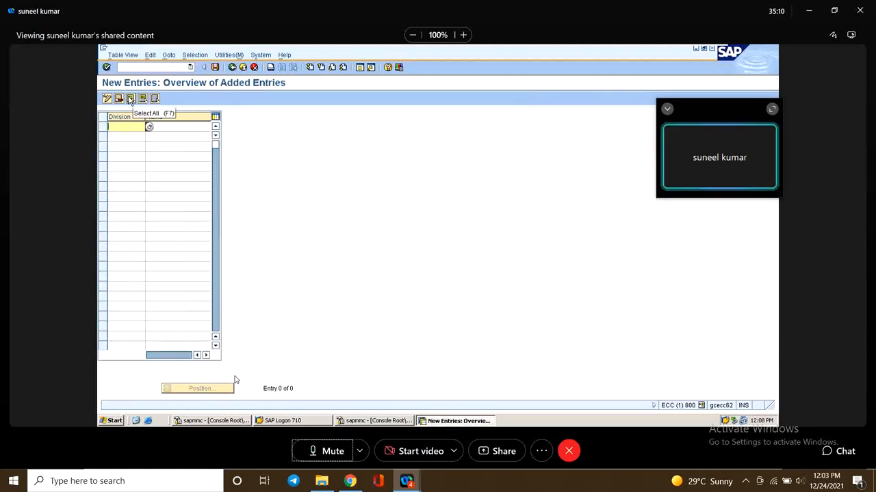
type("M1")
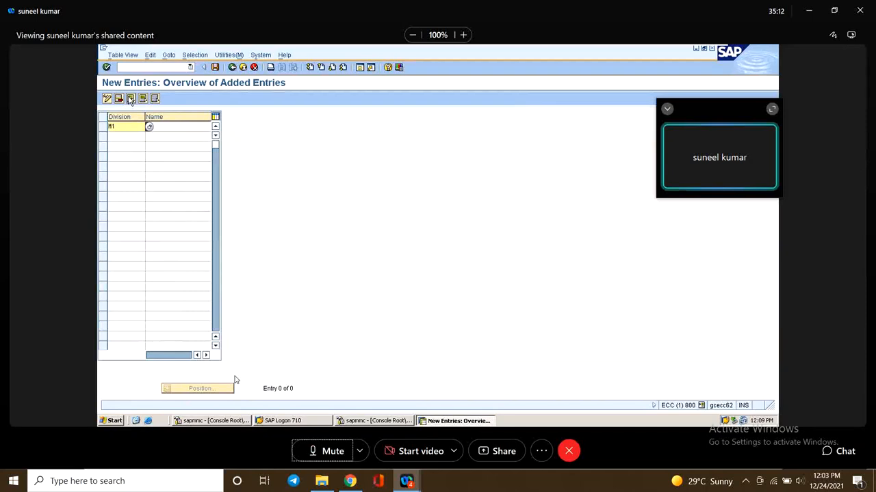
key("Tab")
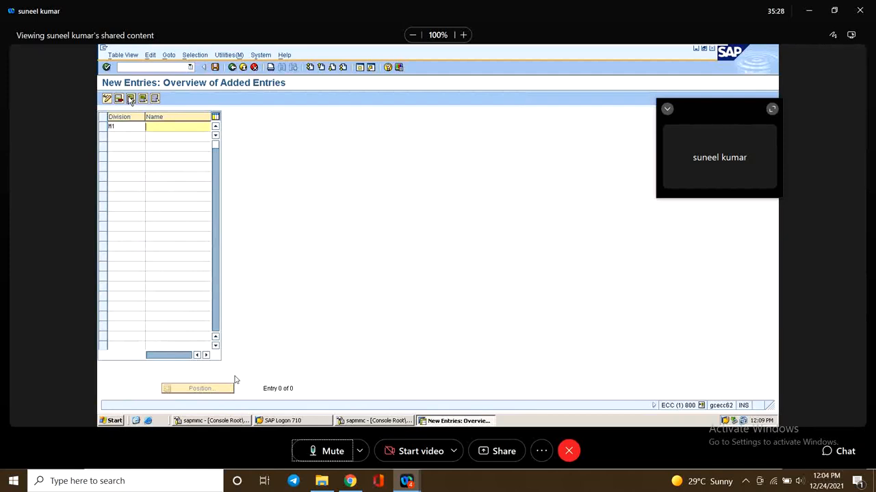
type("ED")
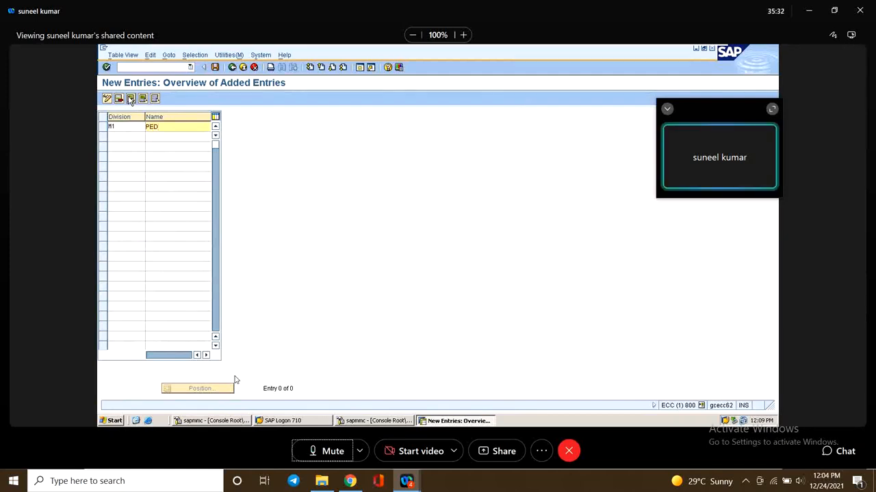
type("ISTRIC")
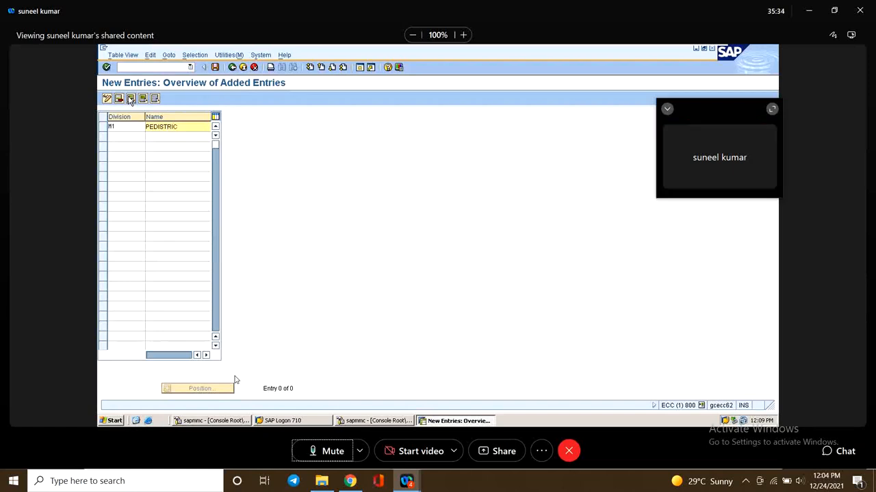
key("Return")
Step: Add division M2 with the name INSULIN in the second row
type("M")
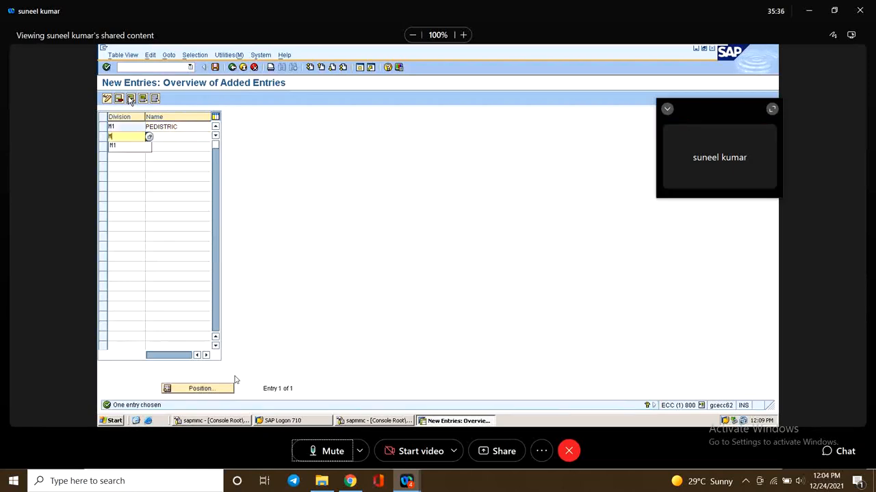
type("2")
key("Tab")
type("INSU")
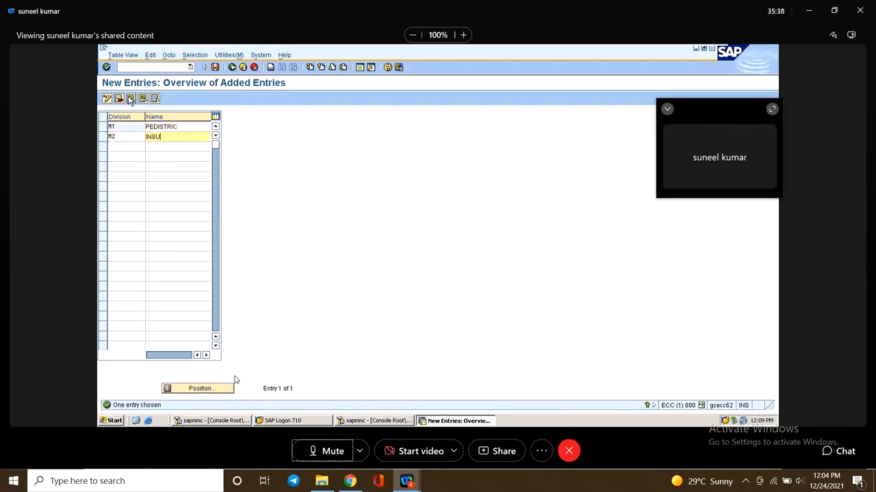
type("LIN")
key("Return")
Step: Add division M3 with the name GYNIC and division M4 with the name ORTHO
type("M3")
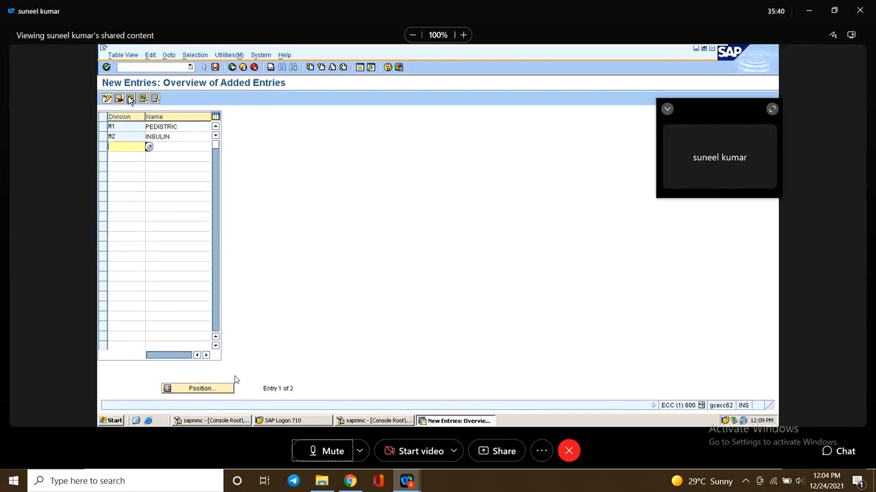
key("Tab")
type("GYN")
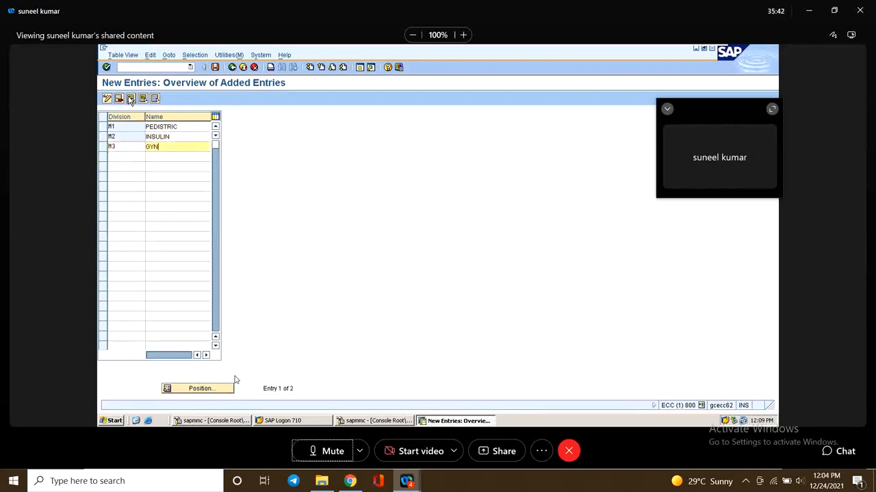
type("IC")
key("Return")
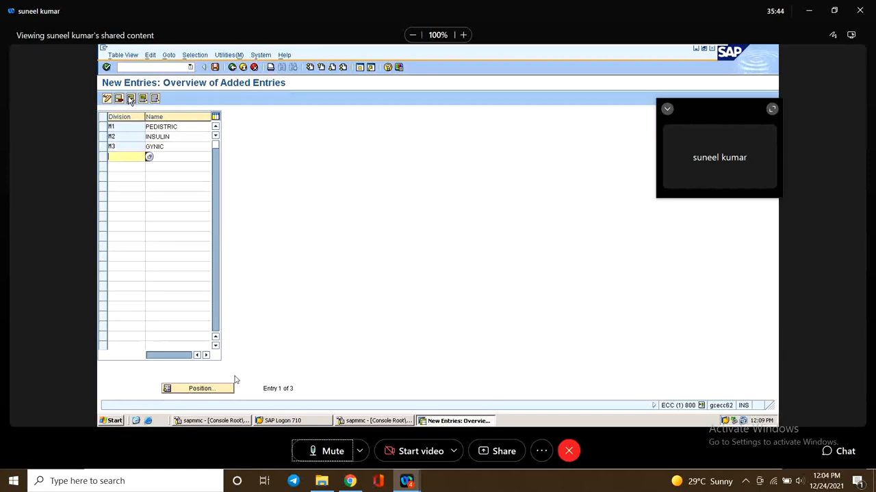
type("M4")
key("Tab")
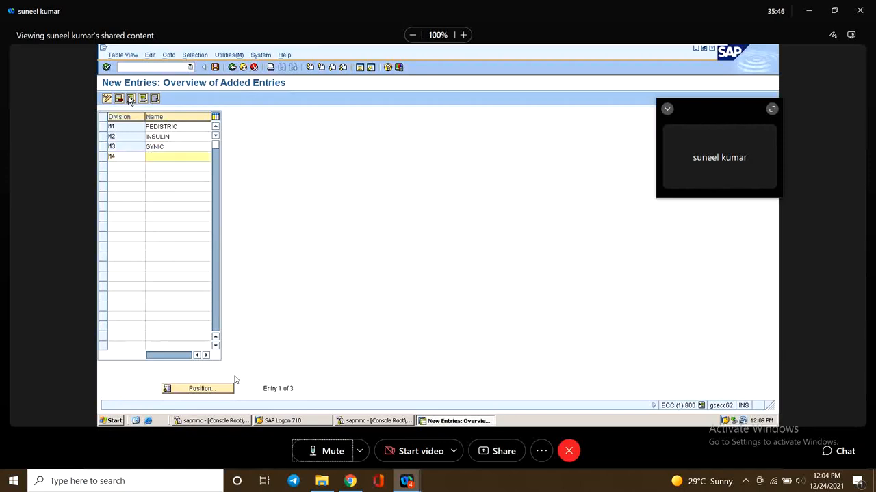
type("ORTHO")
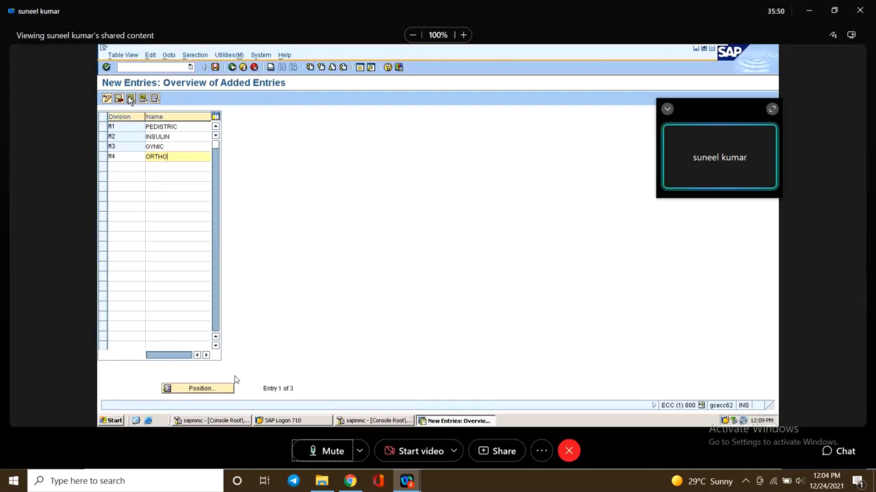
key("Return")
Step: Add division M5 with the name CARDIOLOGY below the other new divisions
type("M5")
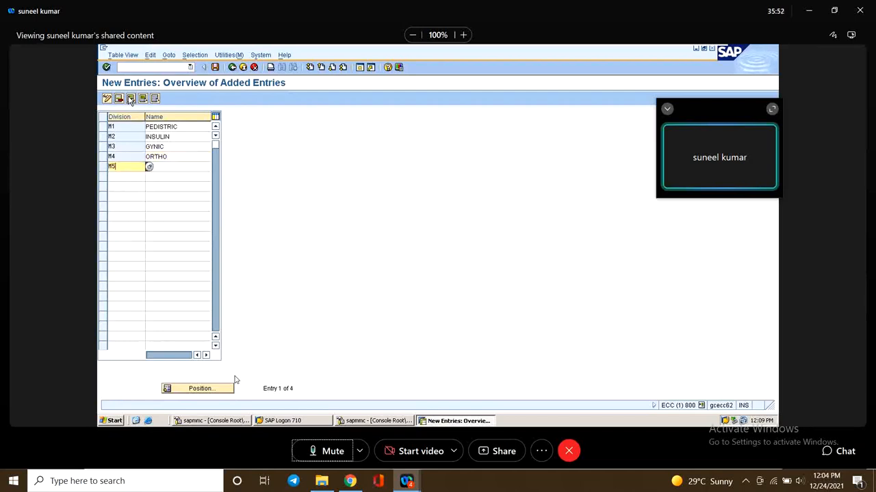
key("Tab")
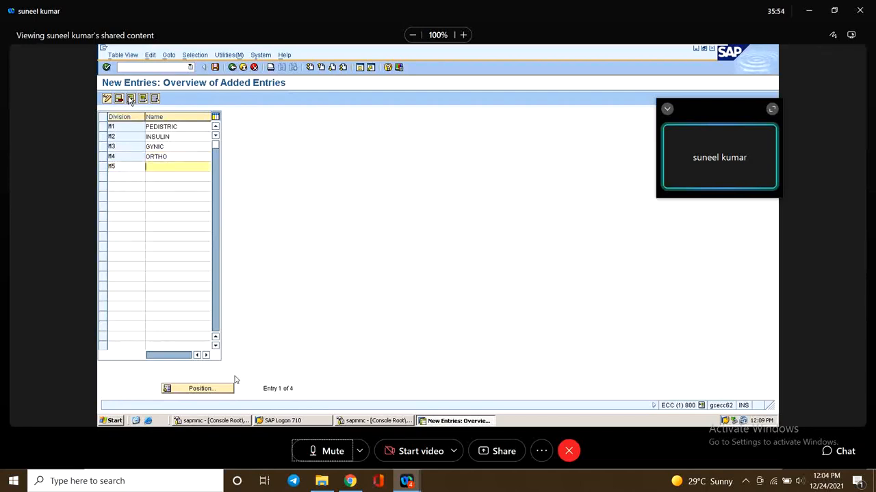
type("car")
key("BackSpace")
key("BackSpace")
key("BackSpace")
key("BackSpace")
key("BackSpace")
type("c")
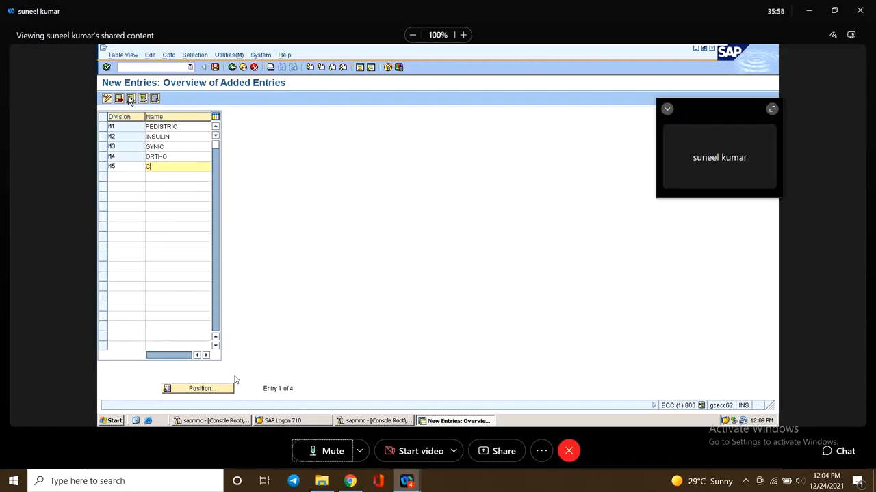
type("ardiolo")
key("Return")
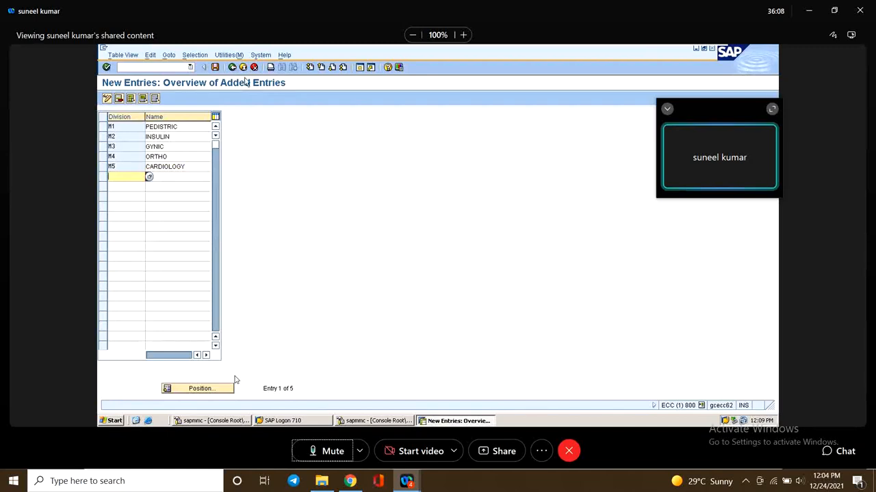
Step: Save the new divisions to customizing request ECCK900002 and return to the IMG structure
left_click(215, 67)
left_click(122, 198)
left_click(332, 451)
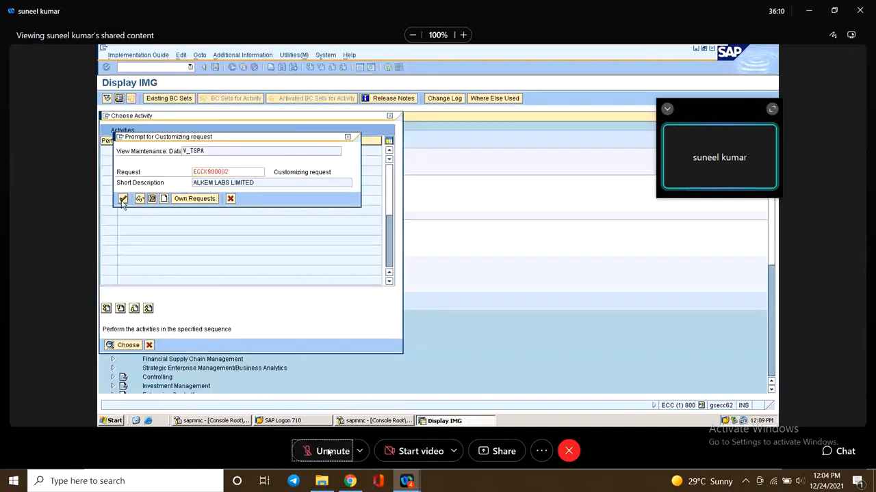
left_click_drag(119, 128, 103, 138)
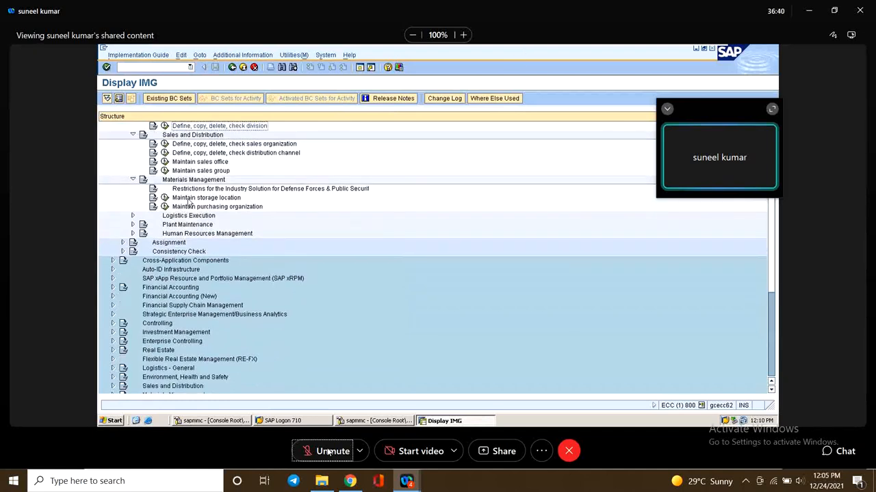
Step: Open storage location maintenance for plant M100 and start new entries
left_click(165, 198)
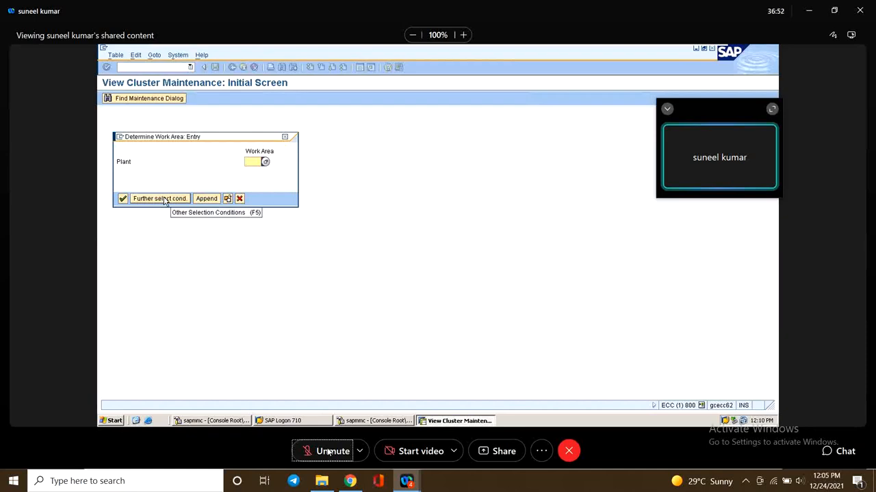
type("M1")
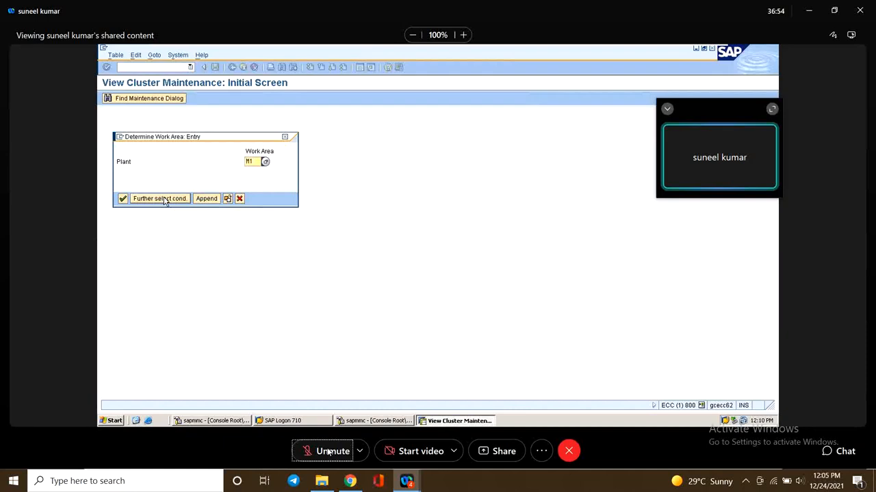
type("00")
left_click(164, 201)
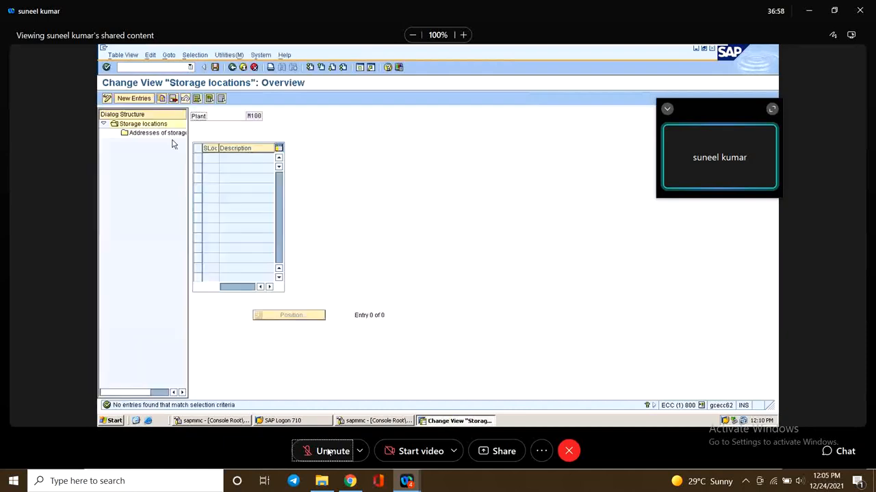
left_click(135, 98)
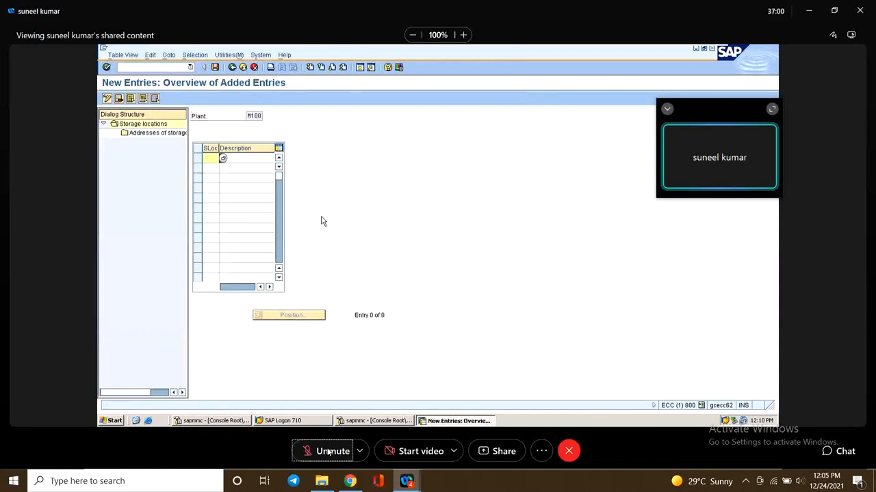
Step: Add storage location M101 with the description RAW MATERIALS in the first row
type("M101")
key("Tab")
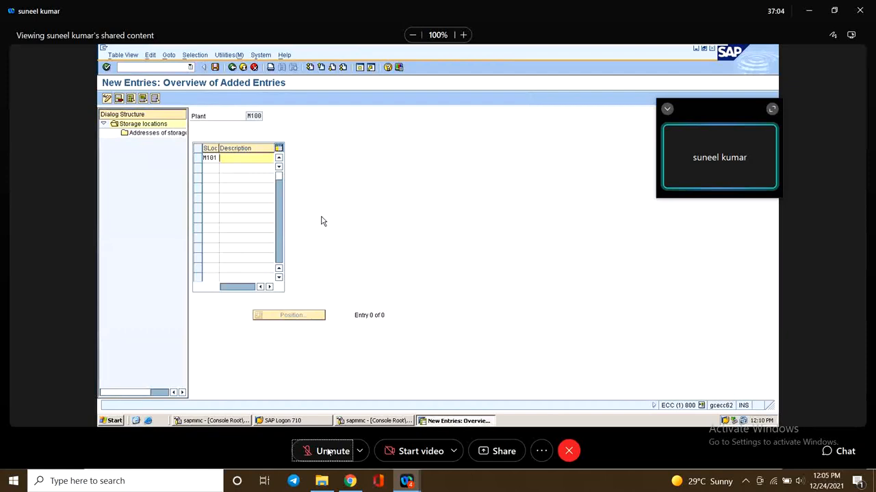
type("RAWMATERIALS")
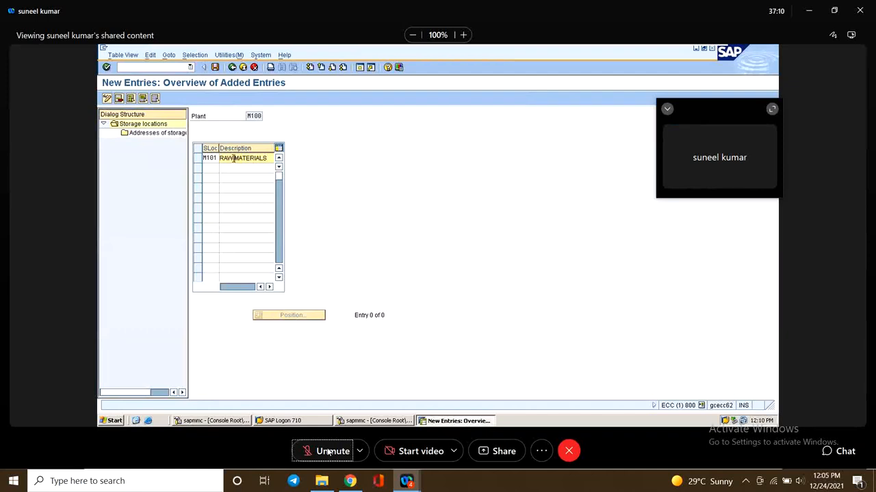
Step: Add storage location M102 with the description SEMI FINISHED below M101
left_click(328, 453)
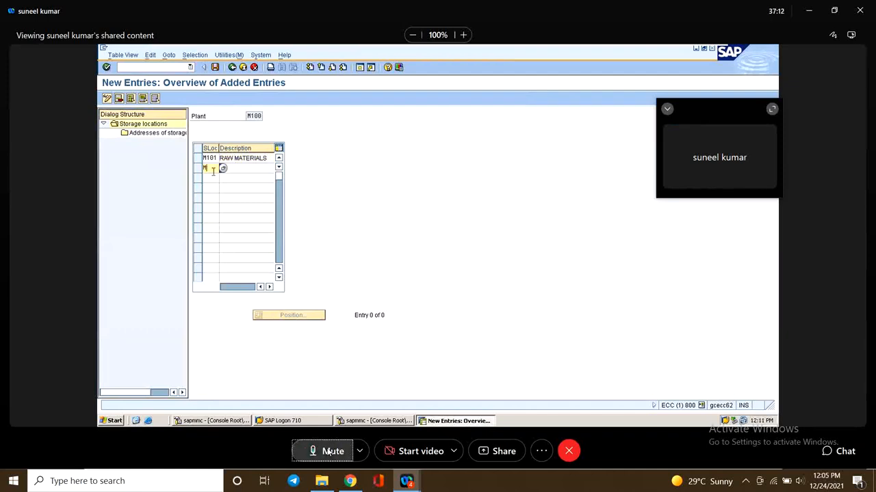
left_click(328, 453)
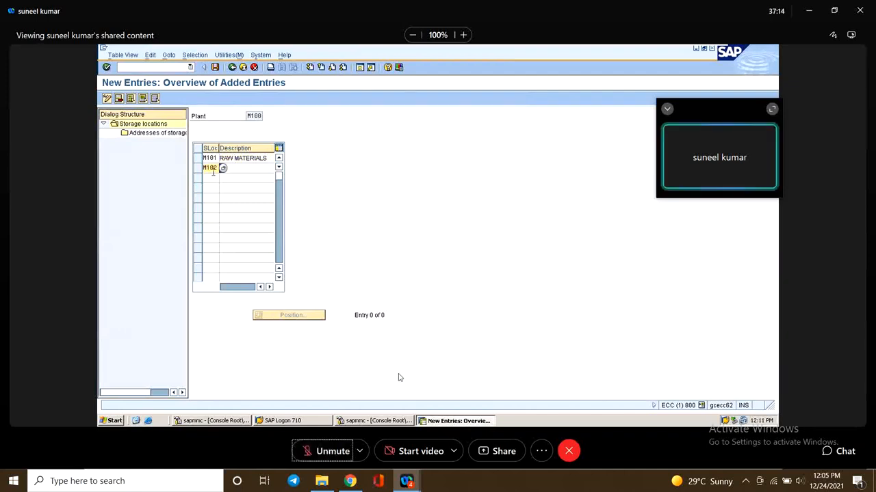
key("Tab")
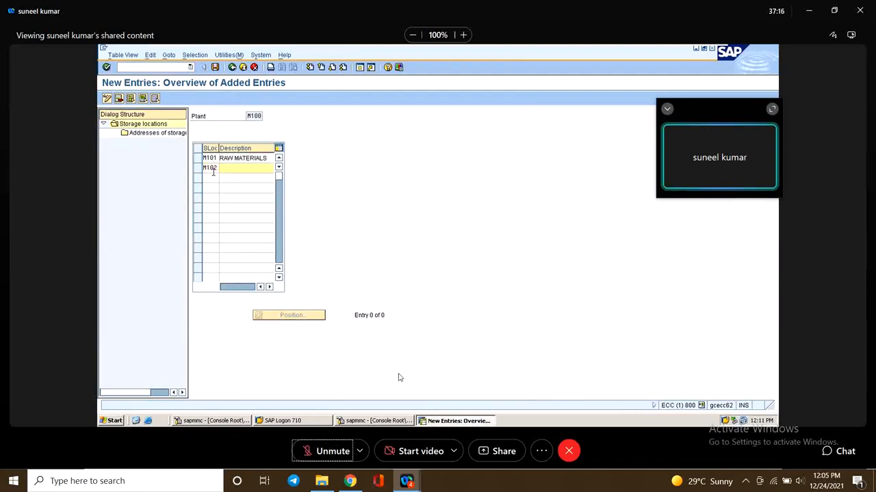
type("SEMI FINISHED")
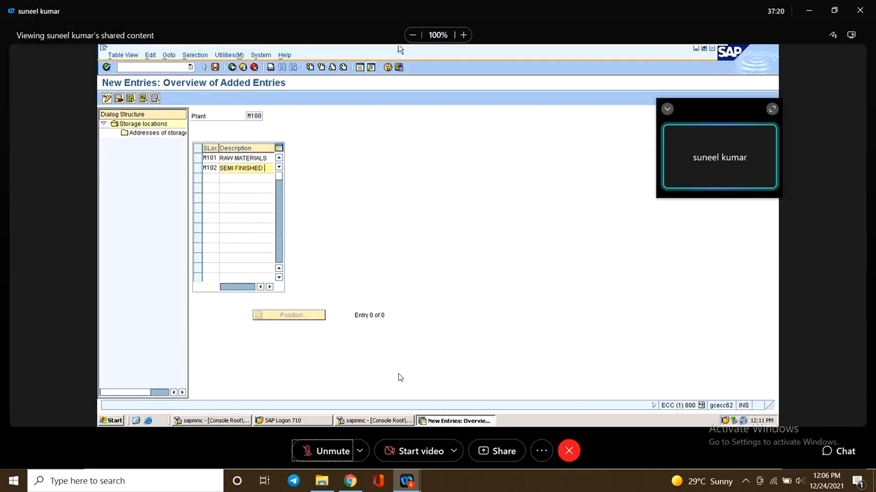
Step: Add storage location M103 with the description FINISHED GOODS in the third row
left_click(212, 178)
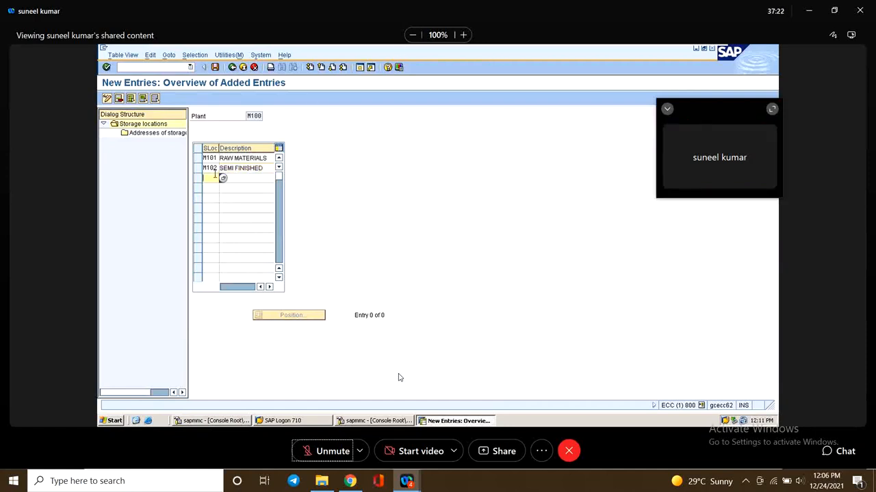
type("M103")
key("Tab")
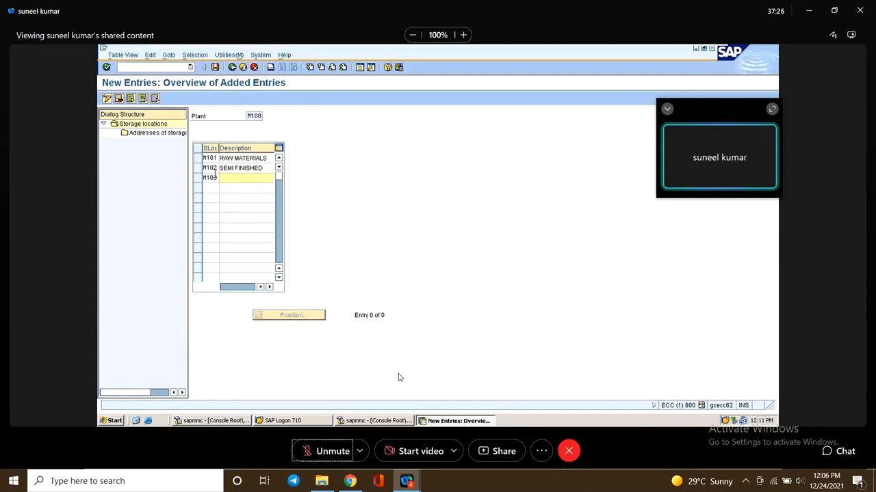
type("FIN")
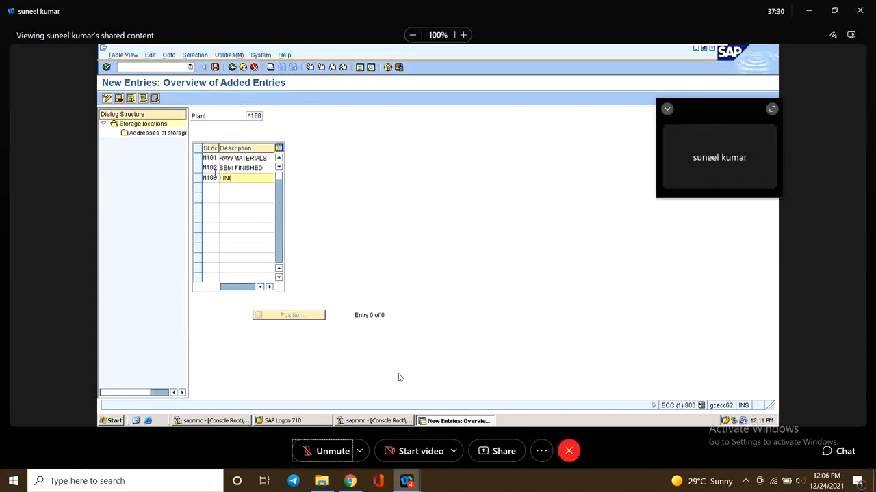
type("ISHED GOODS")
key("Return")
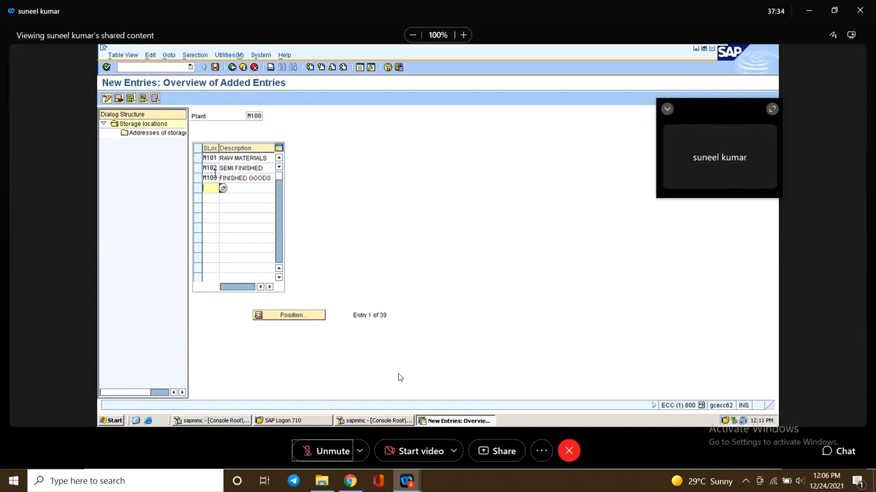
Step: Add storage location M104 with the description RETURN GOODS in the fourth row
type("M104")
key("Tab")
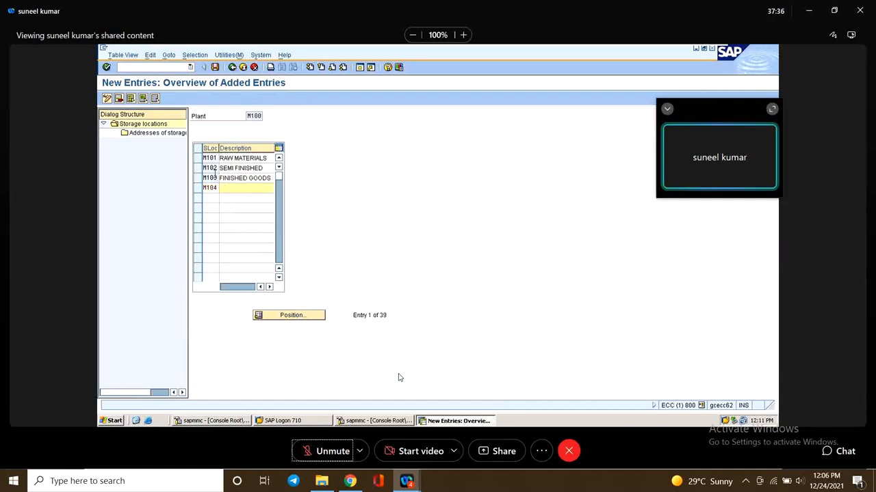
type("RETURN GOODS")
key("Return")
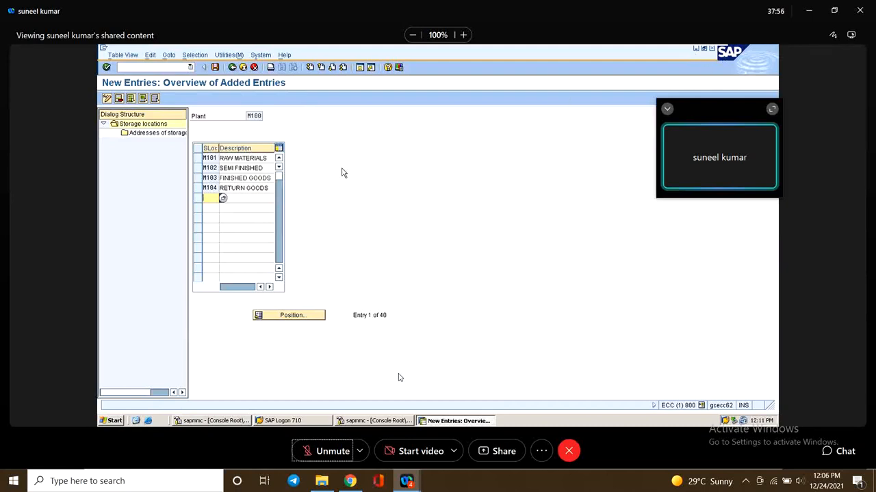
Step: Save the new storage locations of plant M100 and return to the IMG structure
left_click_drag(267, 186, 198, 197)
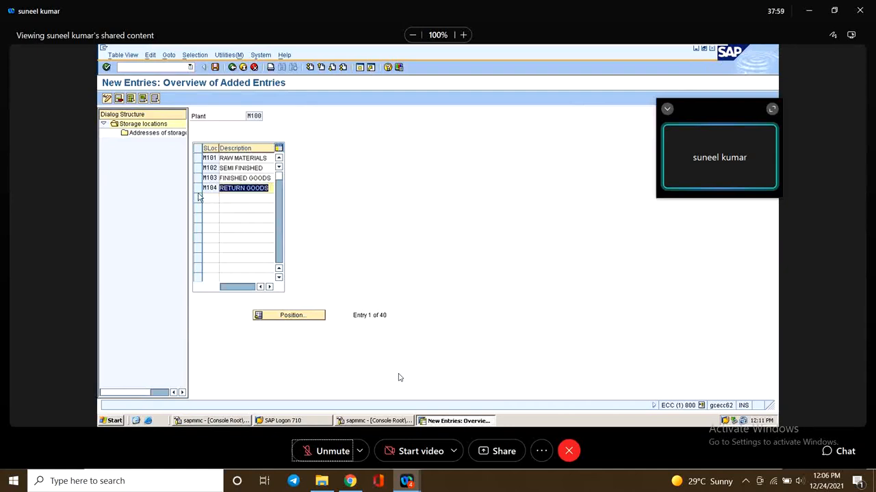
left_click(215, 67)
key("Return")
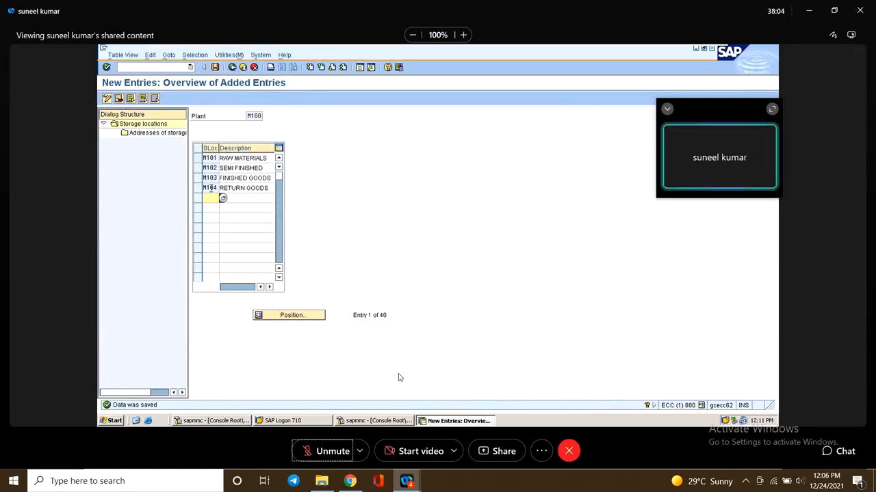
left_click(215, 67)
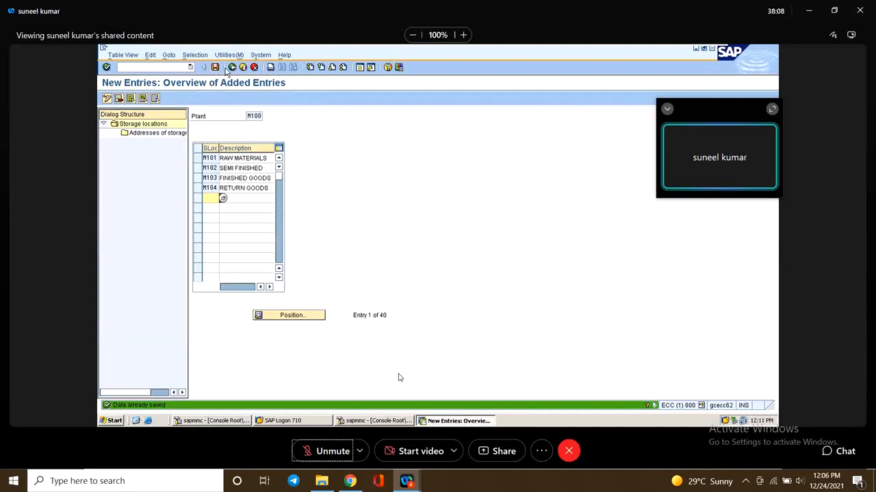
left_click(232, 67)
left_click(232, 67)
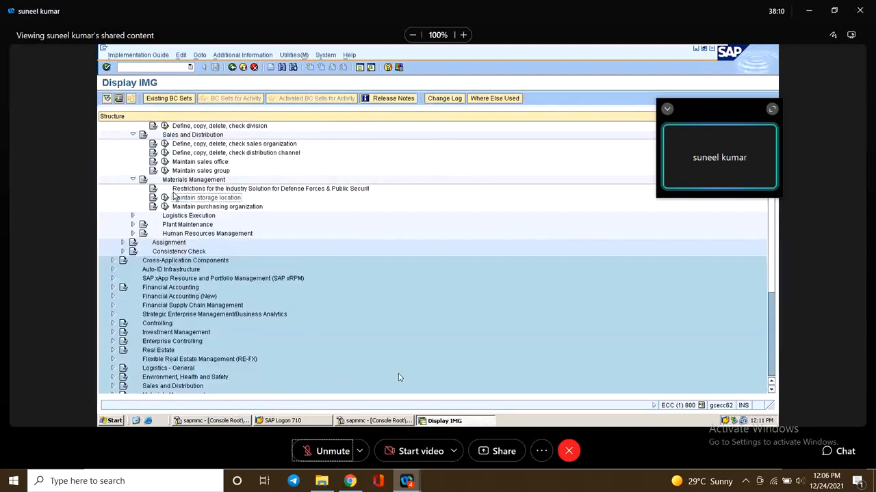
Step: Open storage location maintenance for plant M200 and start new entries
left_click(164, 197)
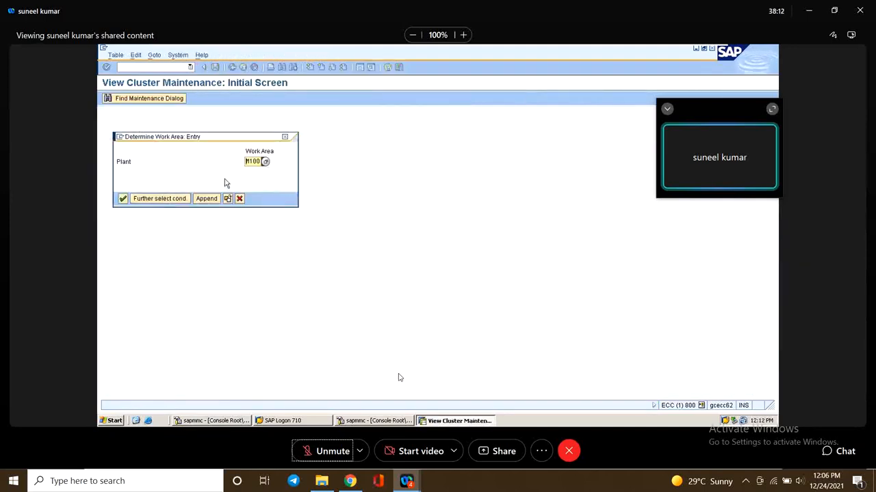
type("M200")
key("Return")
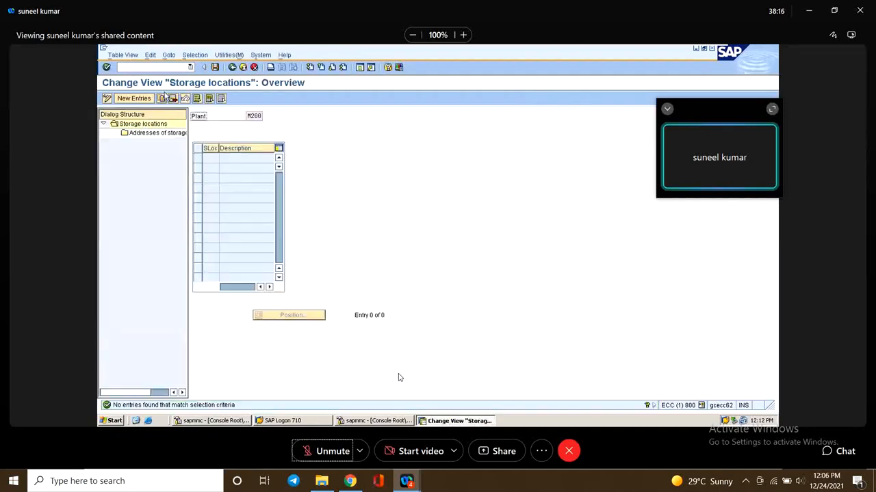
left_click(134, 99)
type("M200")
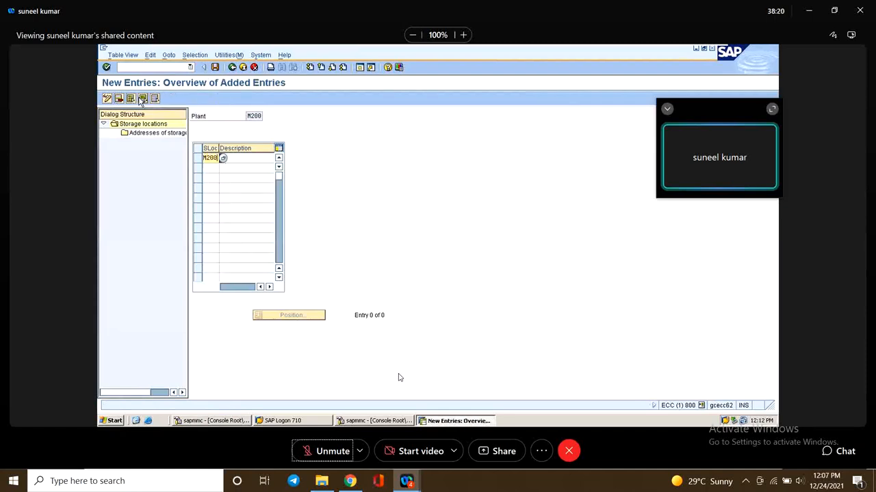
key("Tab")
key("shift+Tab")
Step: Add storage location M201 with the description RAW MATERIALS and enter M202 as the code in the second row
type("M201")
key("Tab")
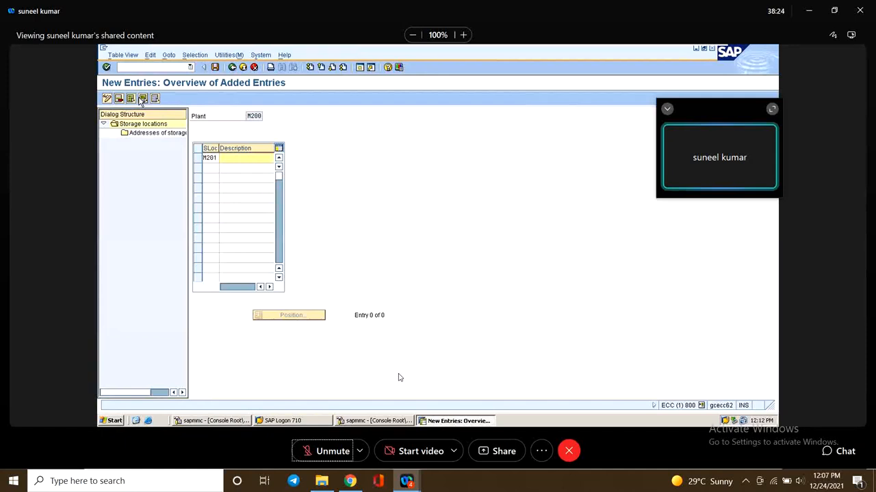
type("r")
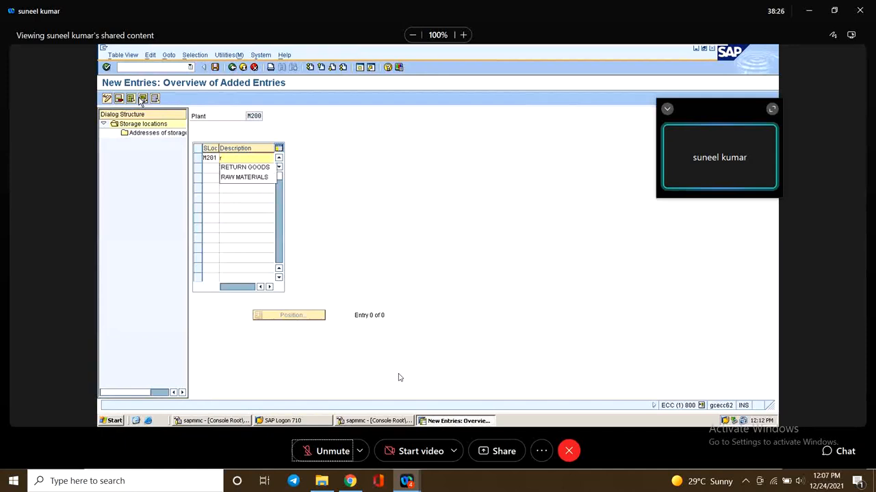
key("Down")
key("Down")
key("Return")
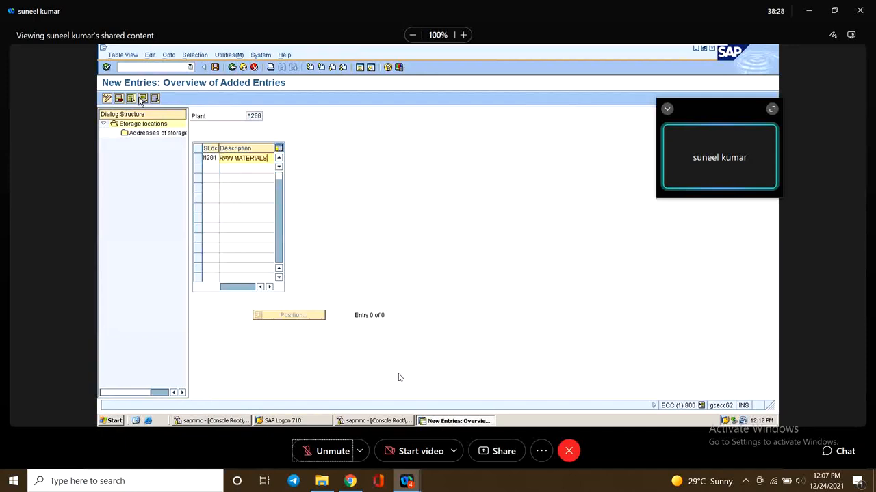
key("Tab")
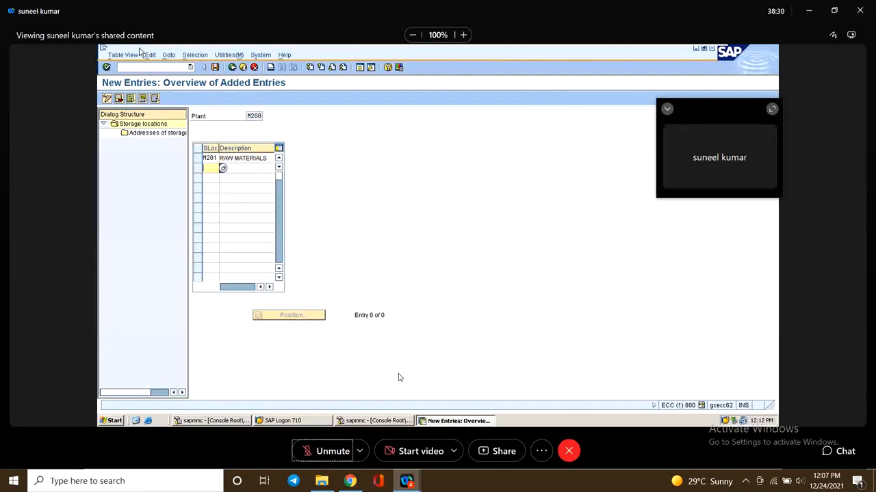
type("M202")
key("Tab")
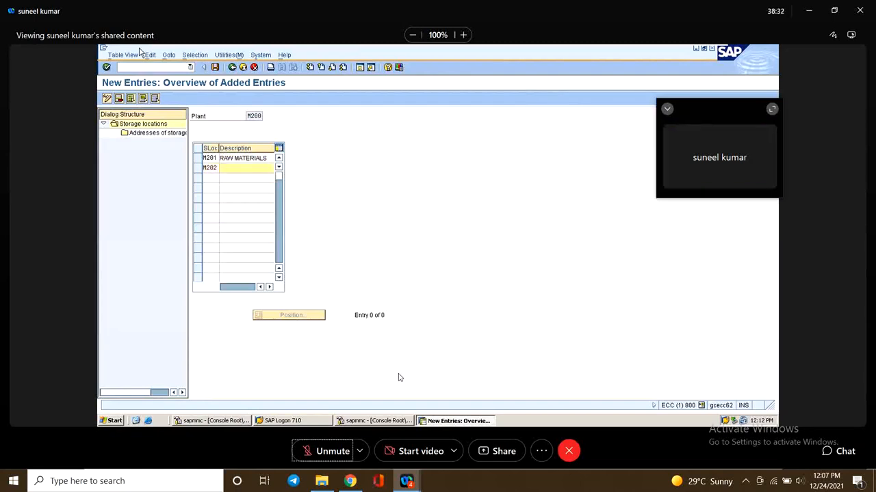
key("BackSpace")
key("Down")
key("Down")
key("Down")
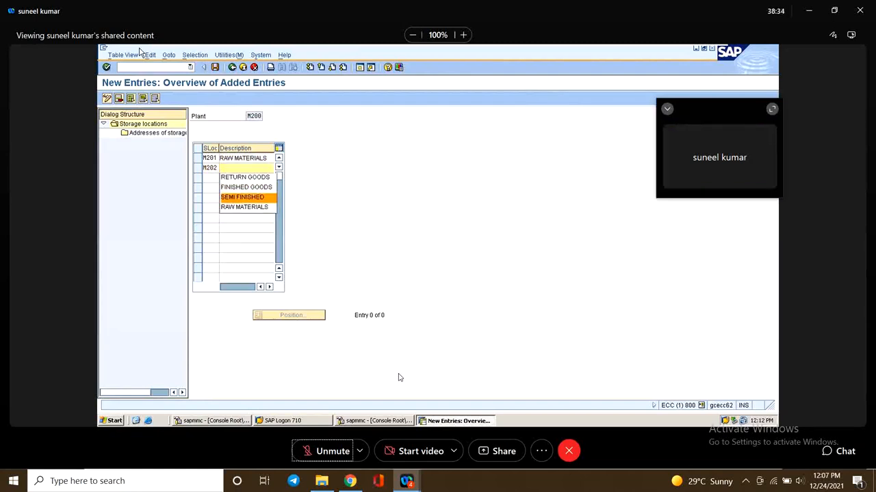
key("Up")
key("Return")
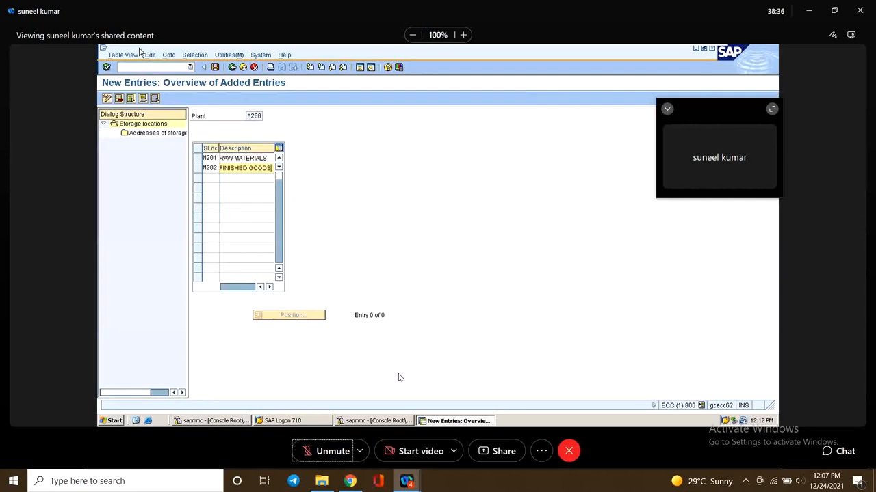
key("Tab")
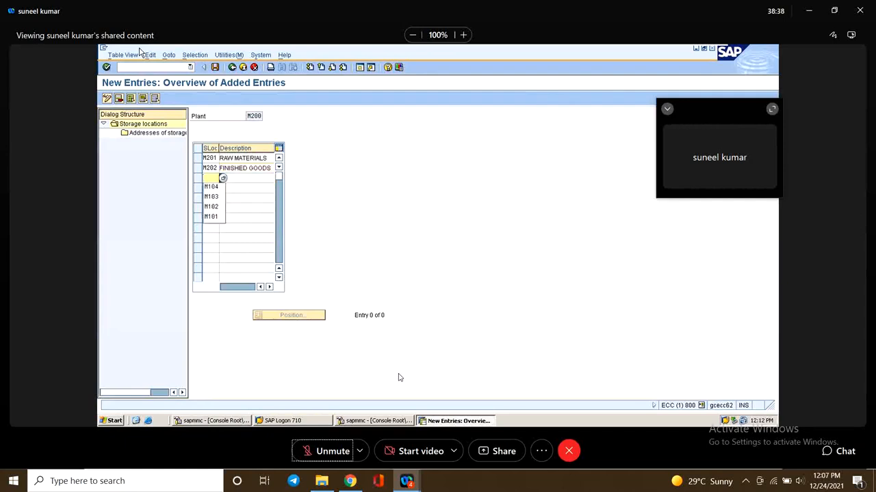
key("shift+Tab")
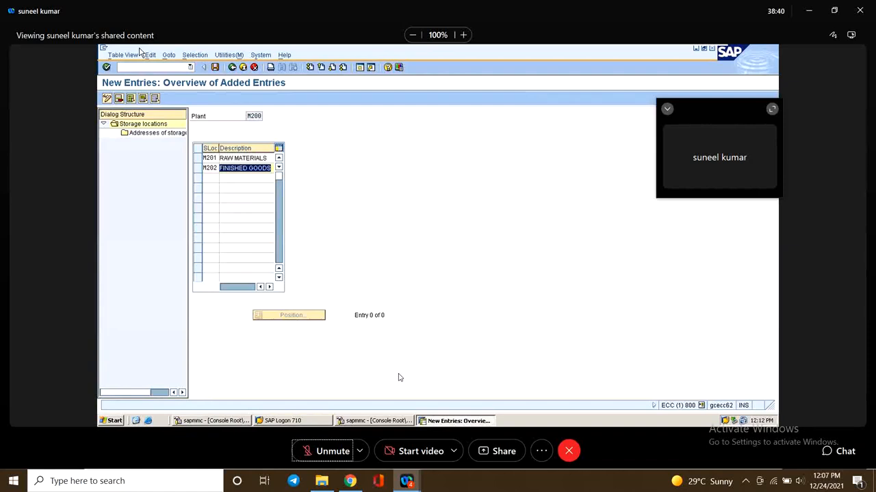
Step: Set the description of storage location M202 to SEMI FINISHED
type("SE")
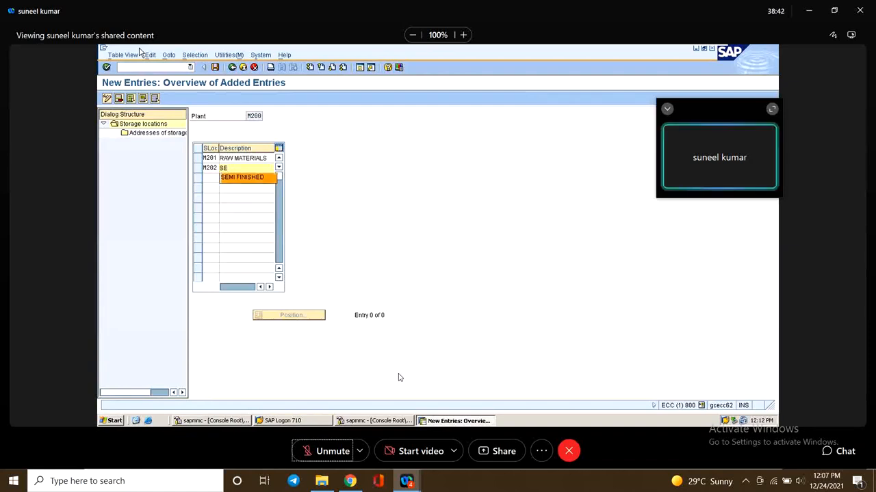
key("Return")
key("Tab")
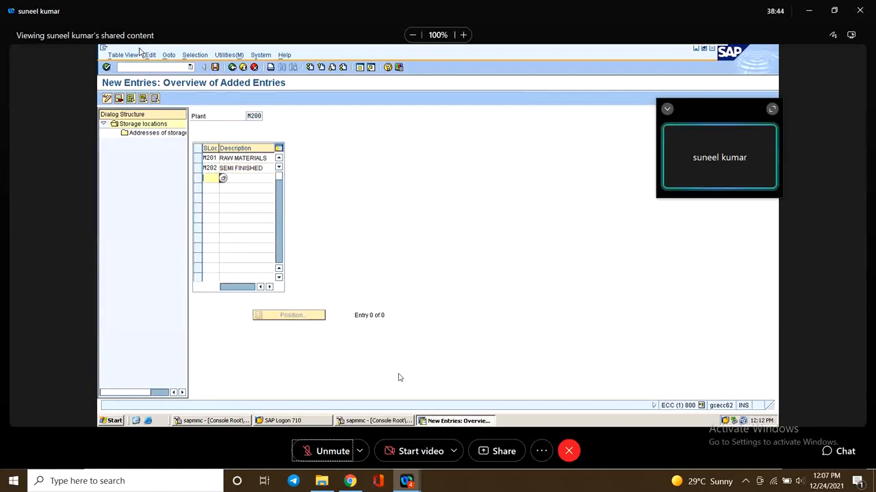
Step: Add storage location M203 with the description FINISHED GOODS for plant M200
type("M203")
key("Tab")
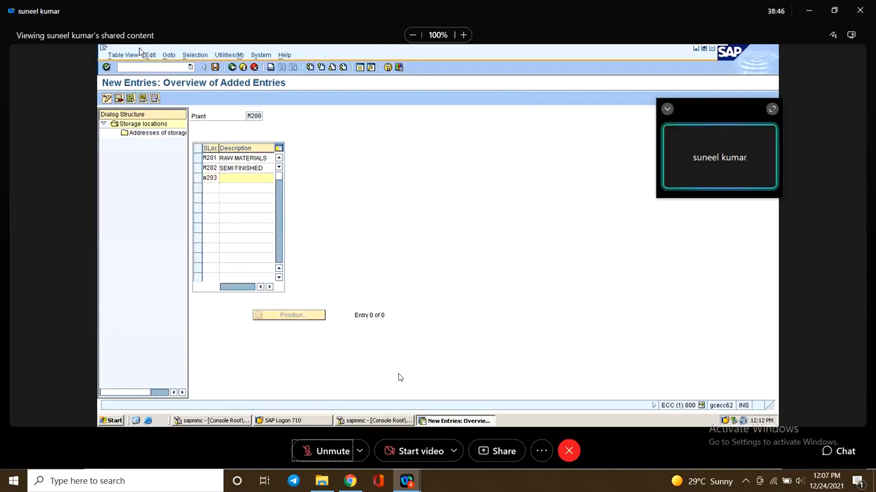
type("fin")
key("Down")
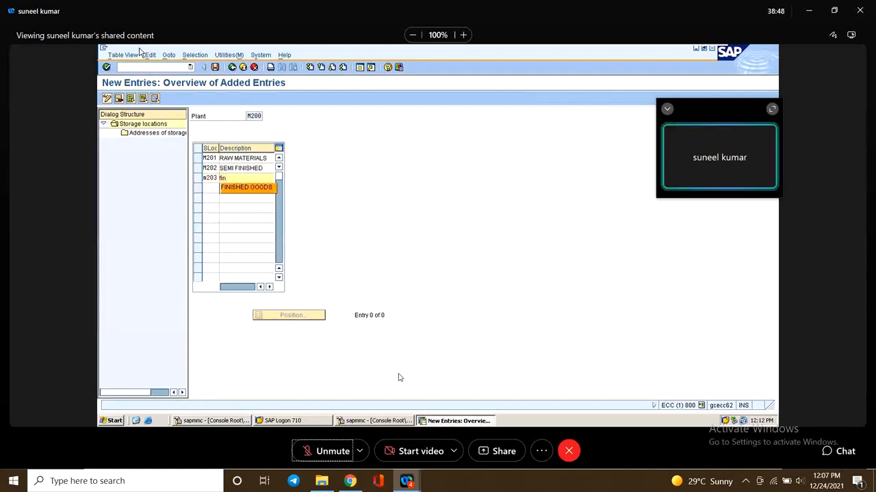
key("Return")
key("Tab")
Step: Add storage location M204 with the description RETURN GOODS for plant M200
type("m204")
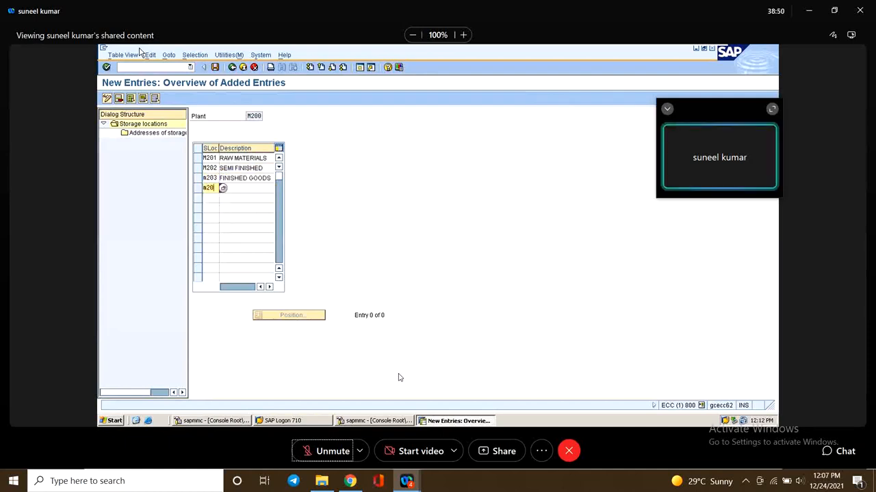
key("Tab")
key("Down")
key("Down")
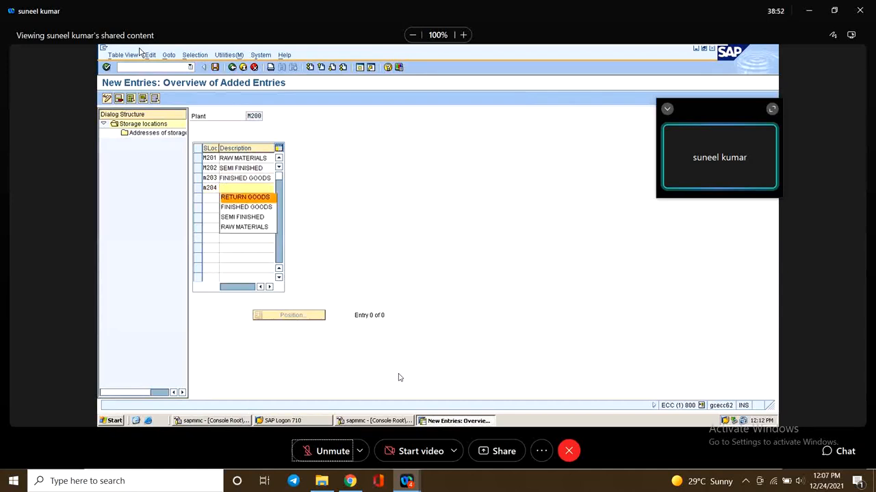
key("Return")
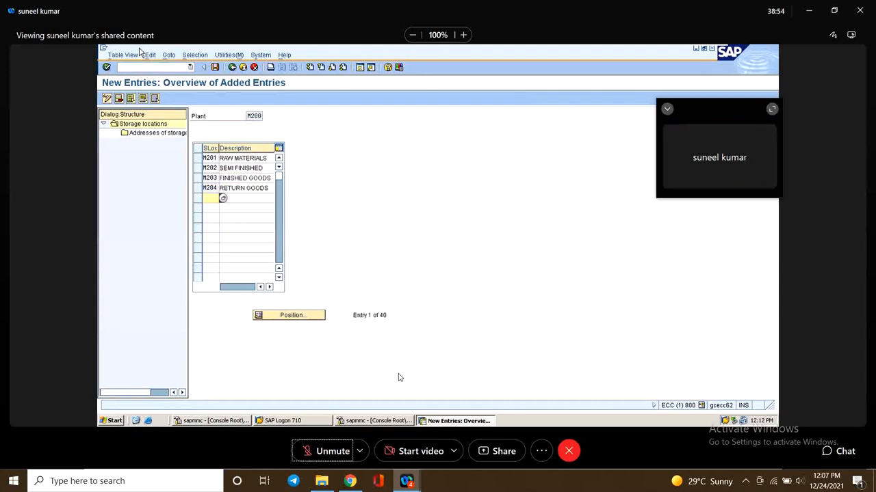
Step: Save the new storage locations of plant M200 and return to the IMG structure
key("ctrl+s")
key("Return")
key("ctrl+s")
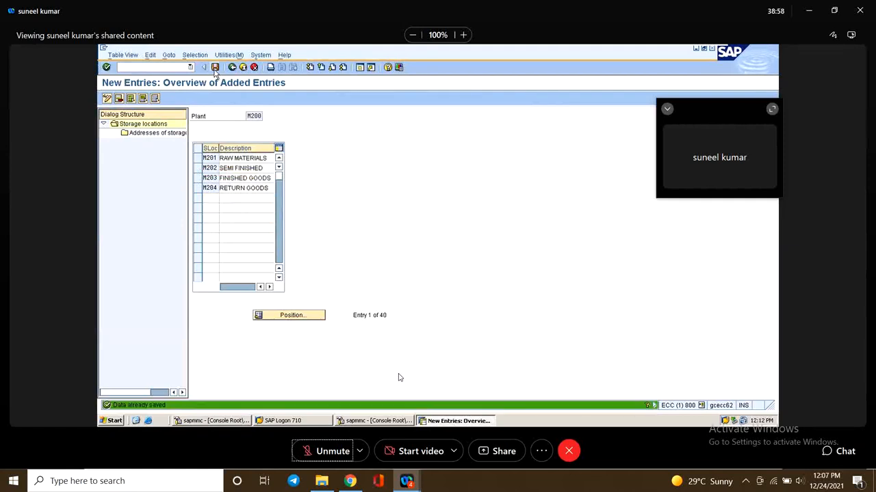
key("F3")
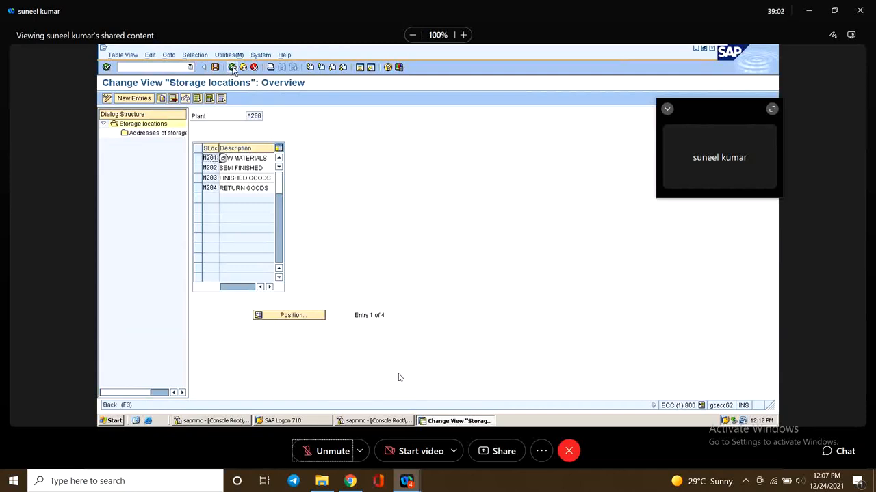
left_click(233, 67)
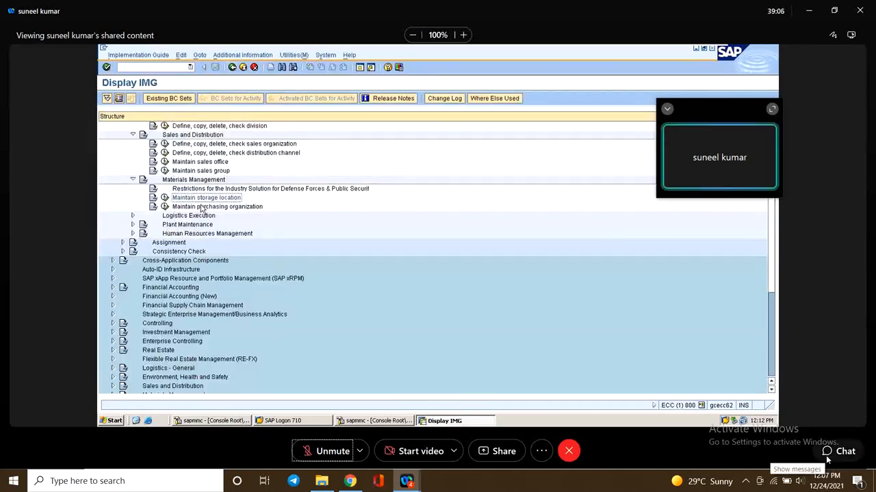
Step: Open the Webex meeting chat and send the message "My side there is a disturbance"
left_click(820, 456)
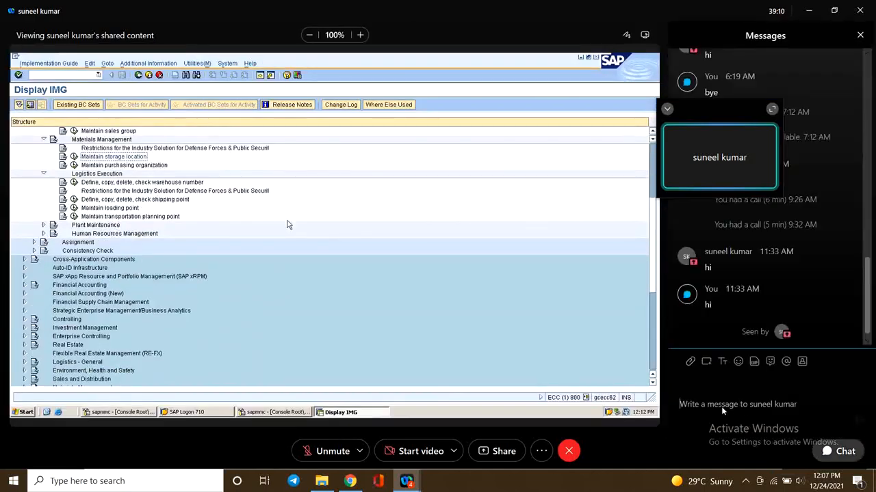
left_click(718, 404)
type("He")
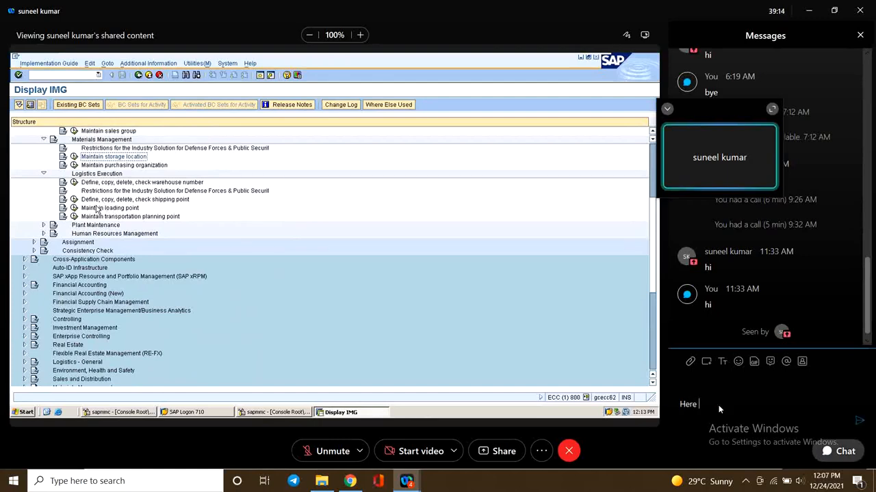
type("re")
key("BackSpace")
key("BackSpace")
key("BackSpace")
key("BackSpace")
type("My side th")
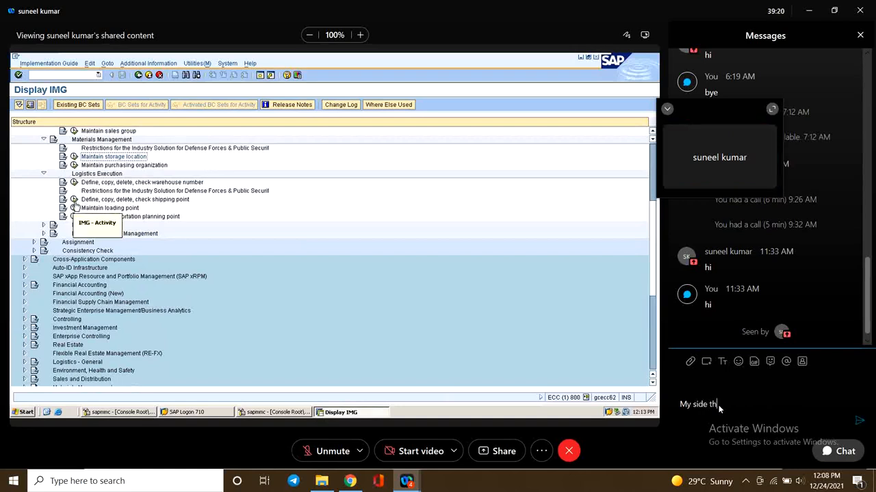
type("ere is a dist")
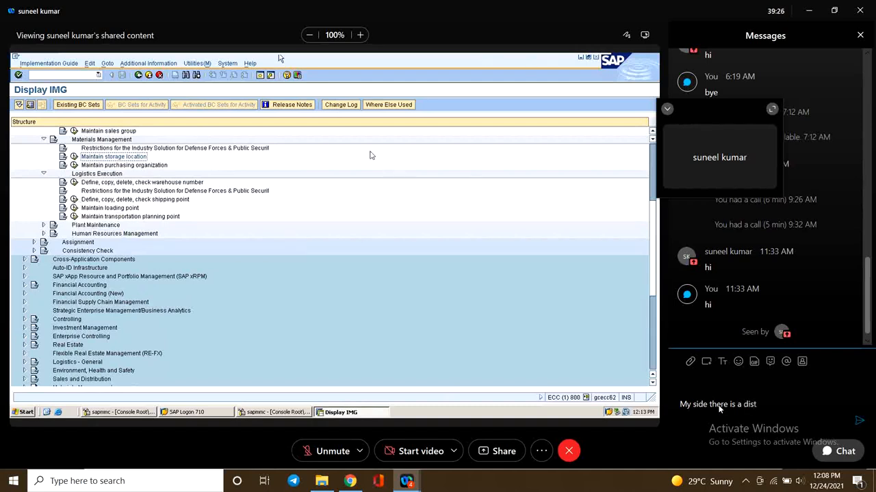
type("urbance")
key("Return")
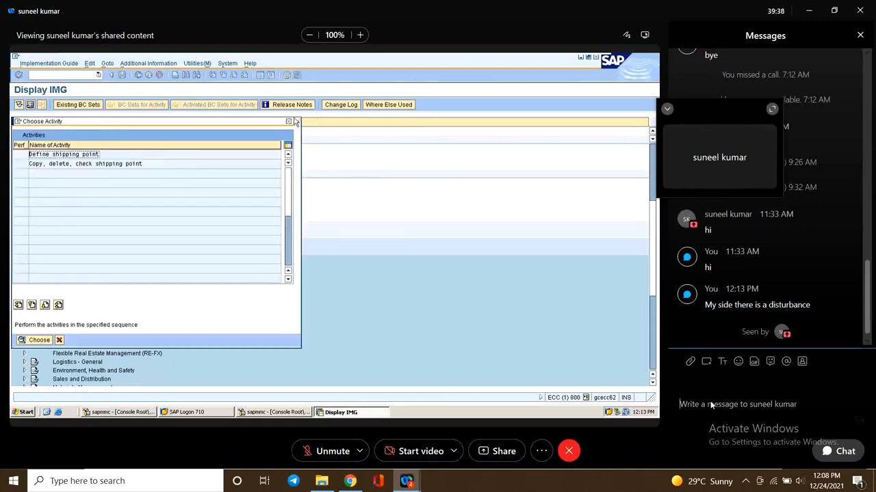
Step: Send the chat message "I just off my audio for a while.." and close the meeting chat
type("I jus")
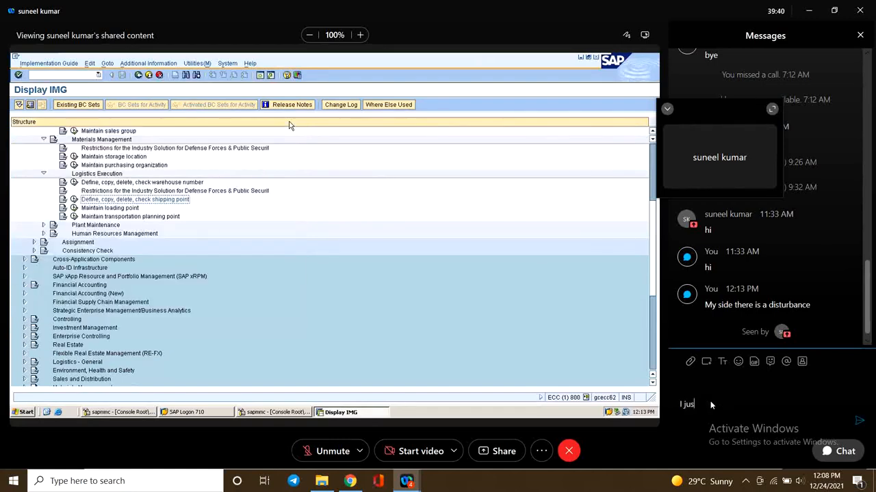
type("t of")
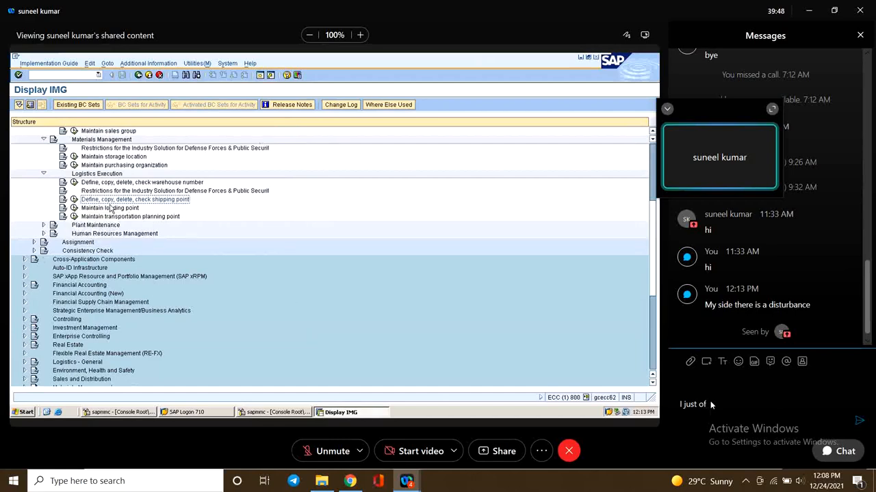
type("f in")
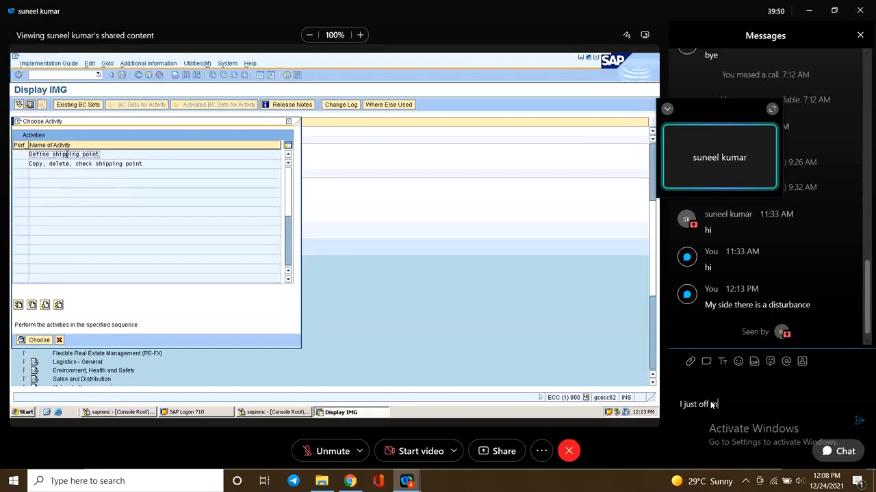
type("y a")
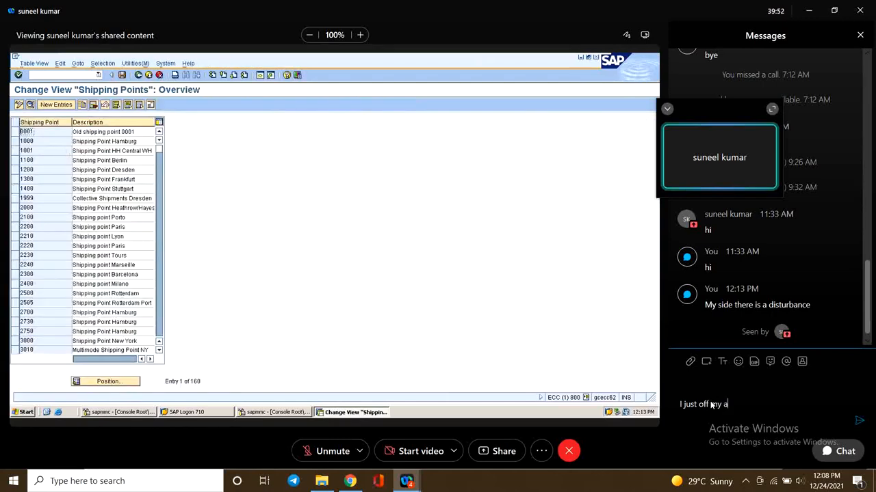
type("udio")
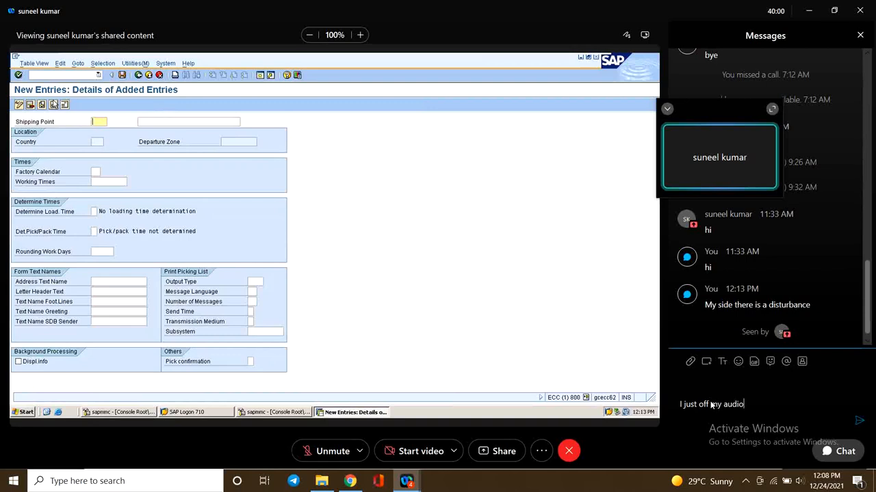
type("for")
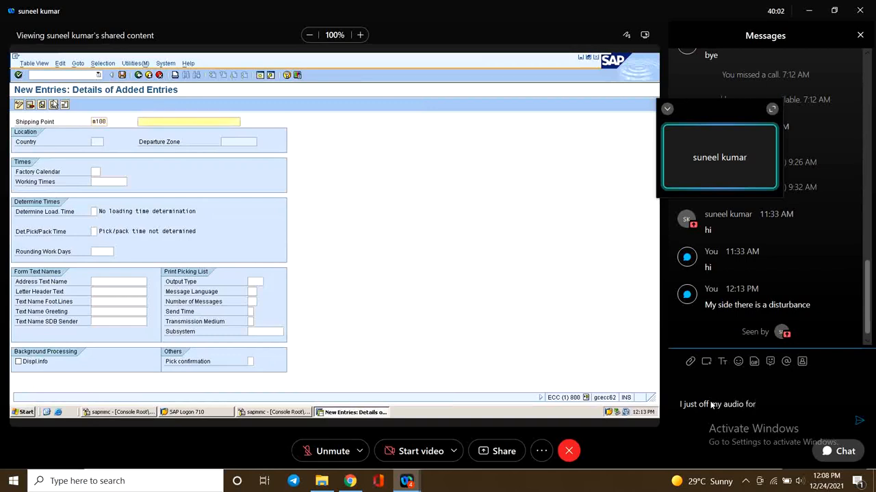
type(" a whi")
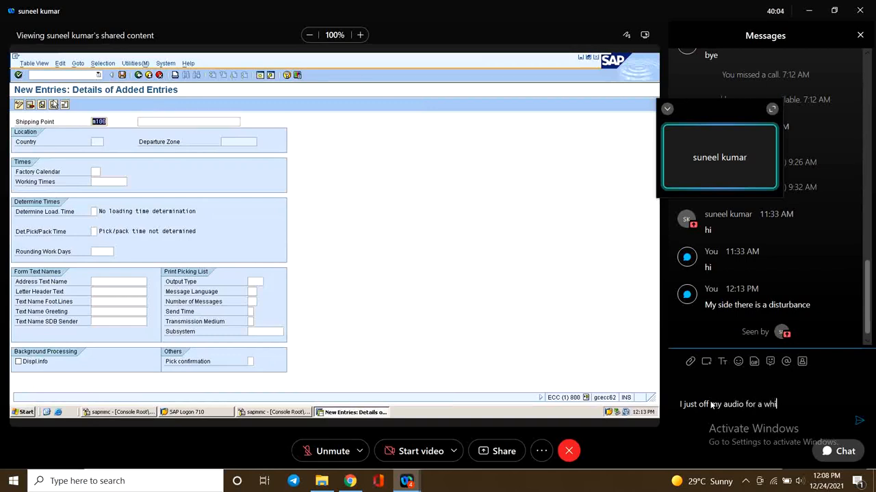
type("le..")
key("Return")
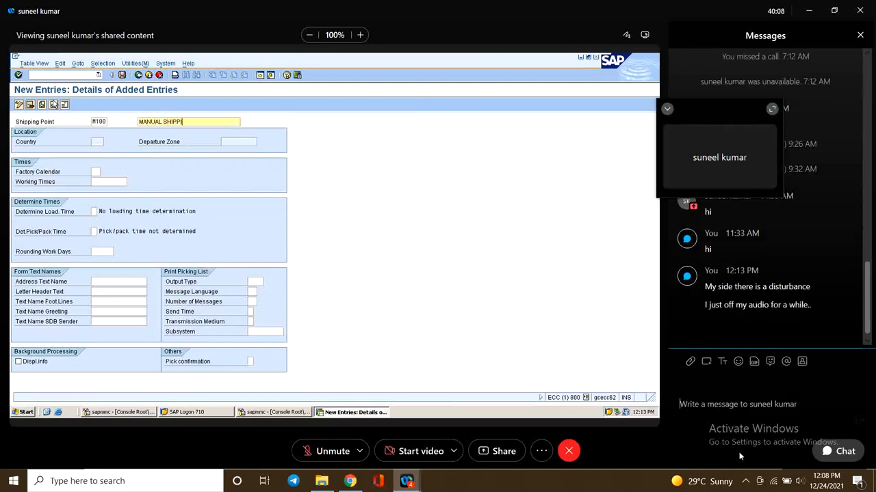
left_click(860, 36)
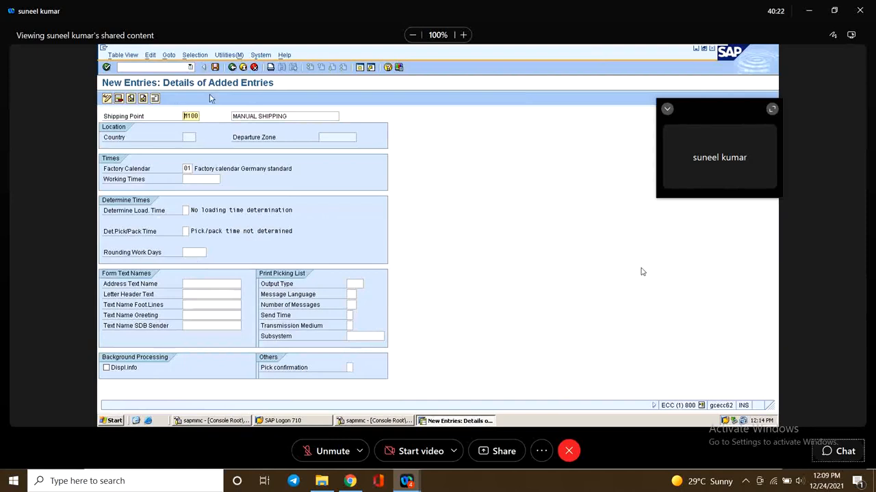
Step: Open the address of the new shipping point M100 in SAP and set its title to Company
left_click(156, 98)
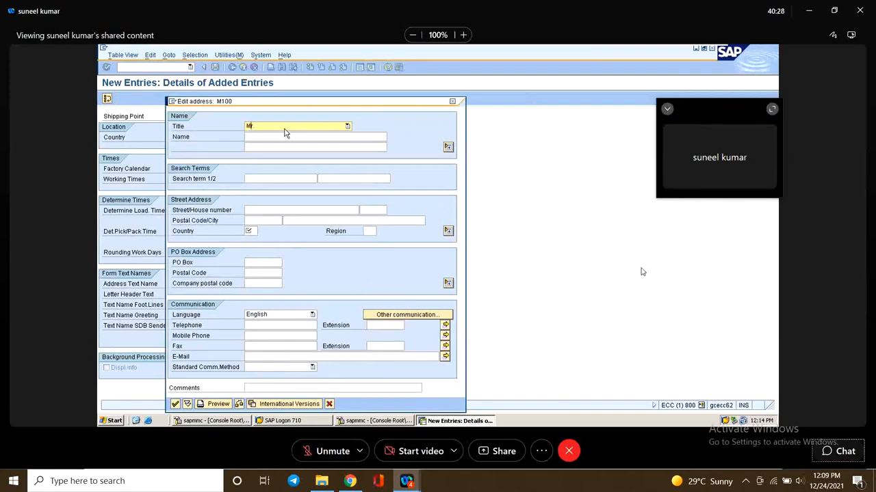
left_click(285, 135)
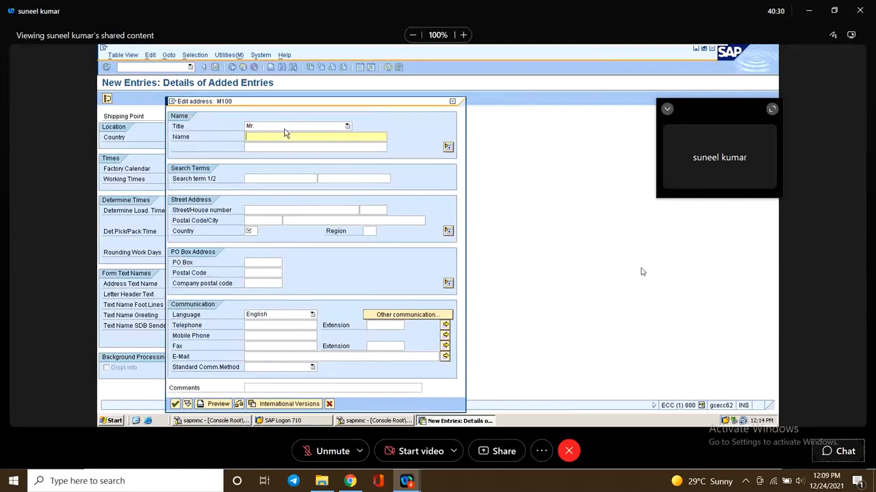
key("shift+Tab")
key("c")
key("Tab")
Step: Set the address name to ALKEM MANUAL SHIPPING and the two search terms to MANUAL and SHIPPING
type("M")
key("BackSpace")
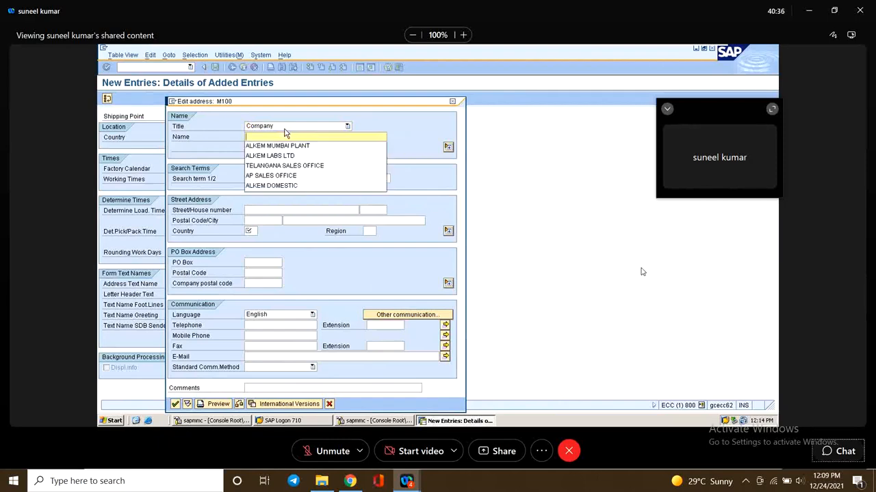
type("ALKEM ")
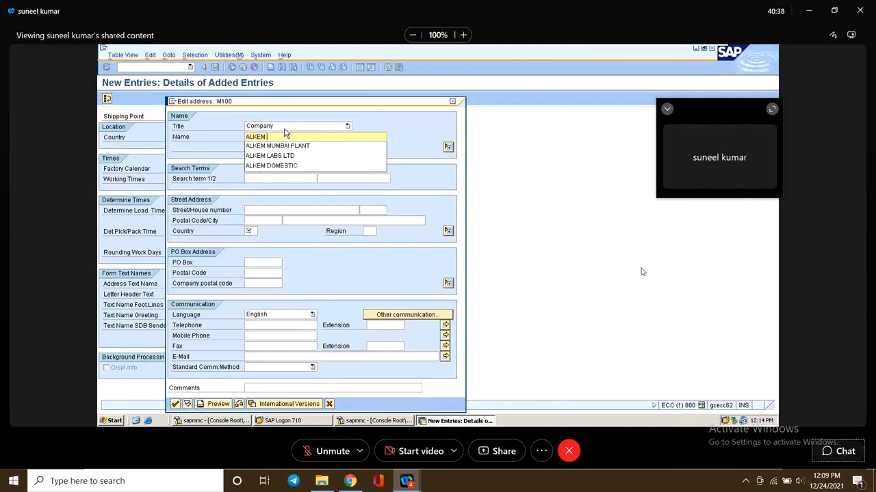
type("MAN")
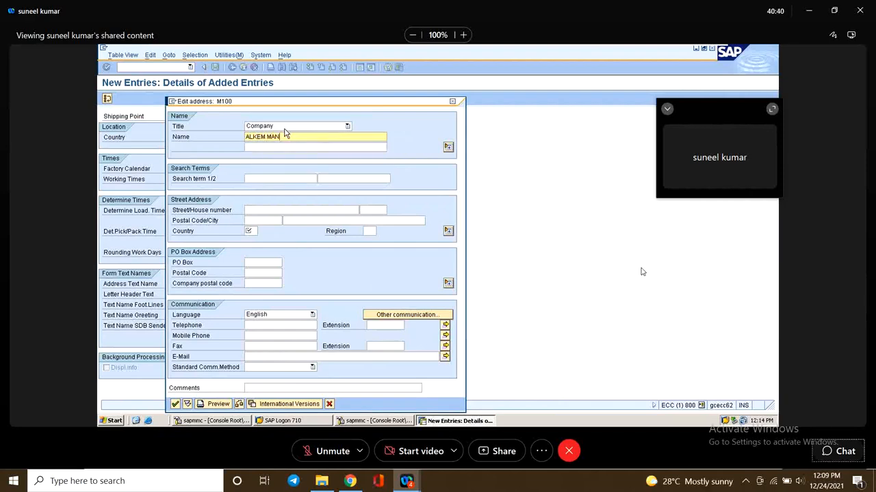
type("UF. SHIPPI")
left_click(270, 178)
type("MANUAL")
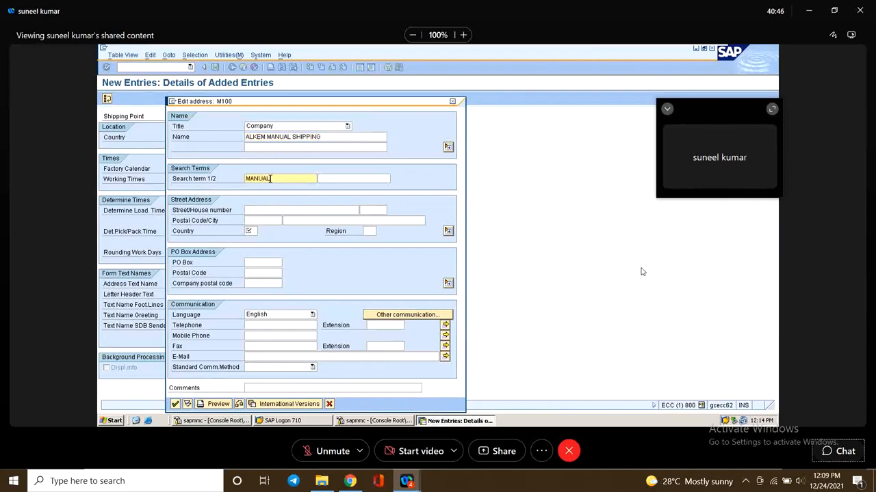
key("Tab")
type("SHIPPING")
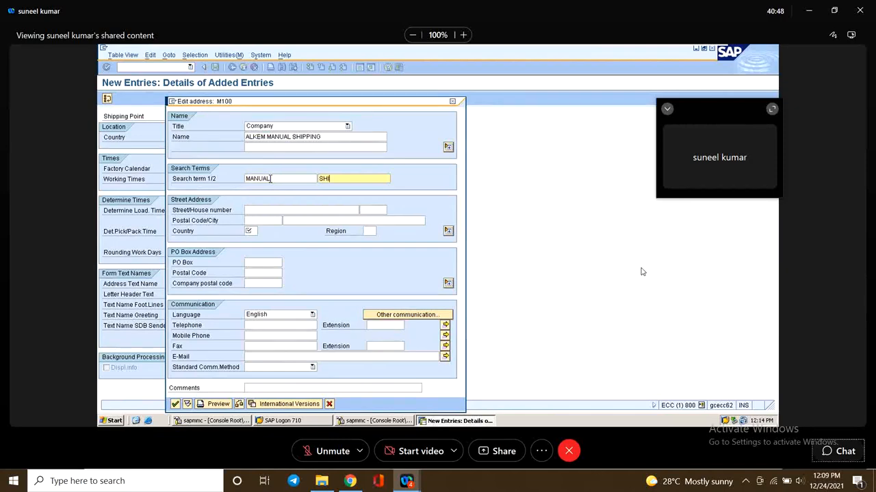
Step: Fill in the street and house number in the address of shipping point M100
left_click(293, 209)
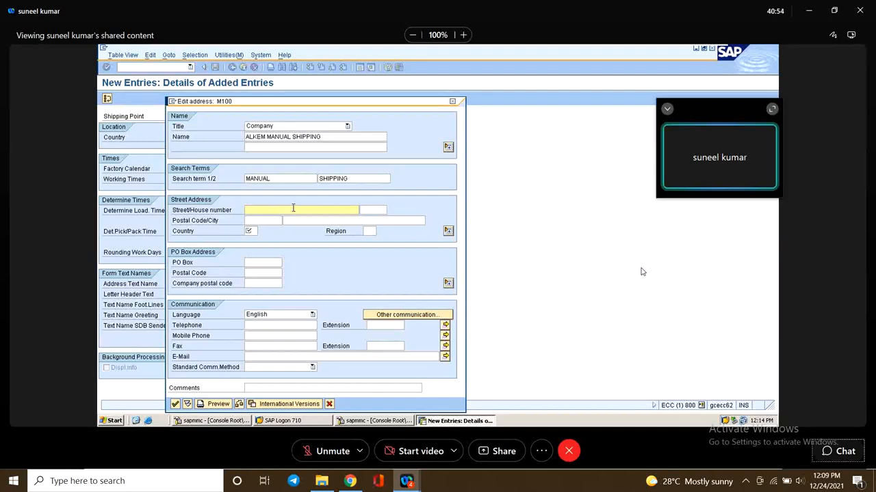
type("MUMBAI")
key("Tab")
type("1-22")
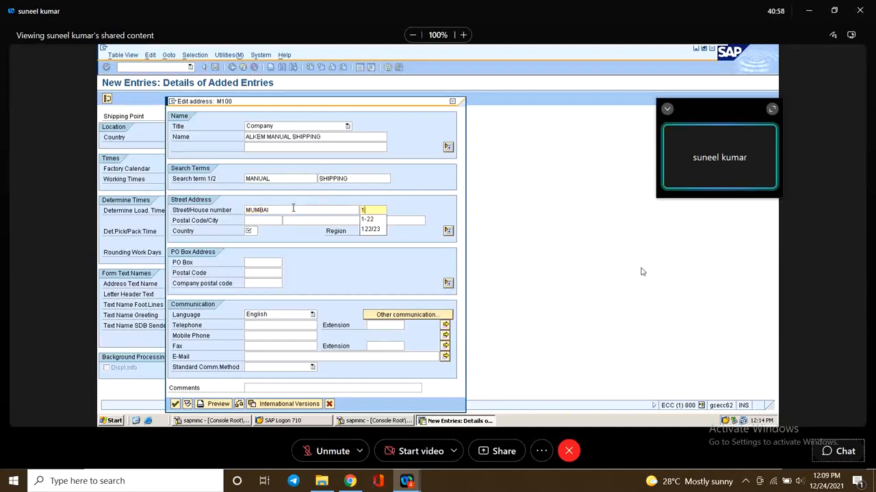
key("Tab")
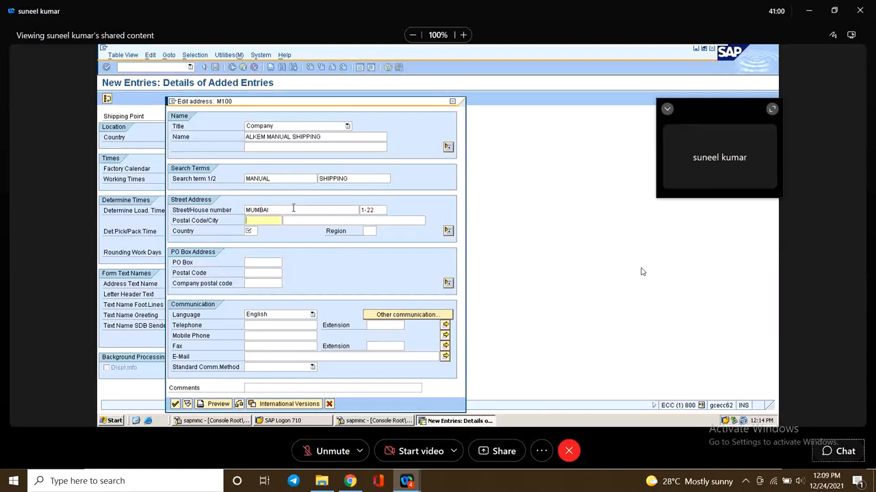
Step: Fill in the postal code and set the city to MUMBAI in the address of shipping point M100
type("523425")
key("Tab")
type("VI")
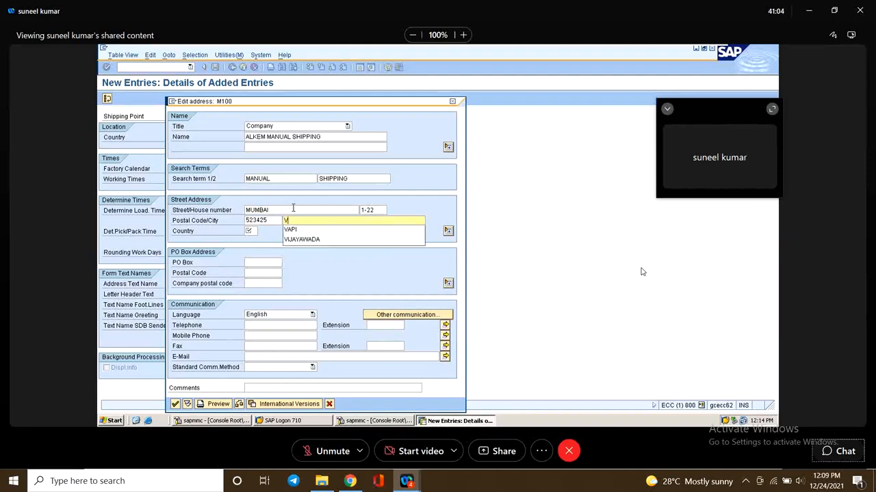
key("BackSpace")
key("BackSpace")
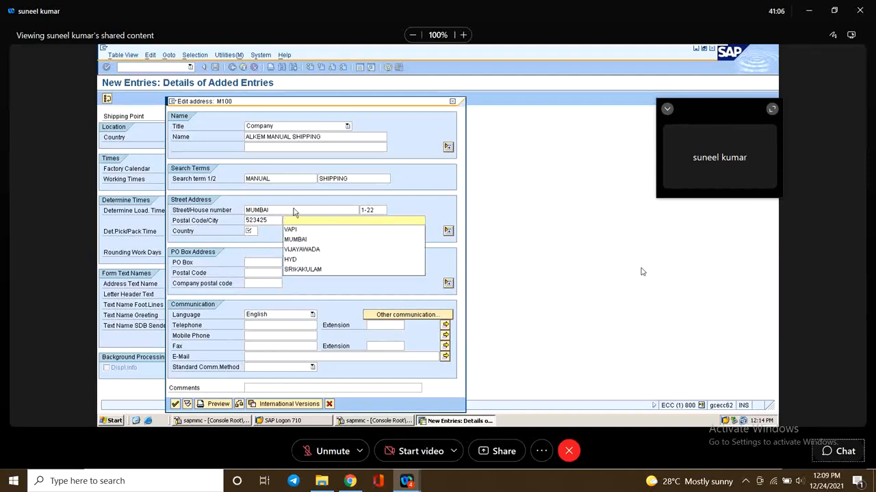
type("MUMBAI")
key("Tab")
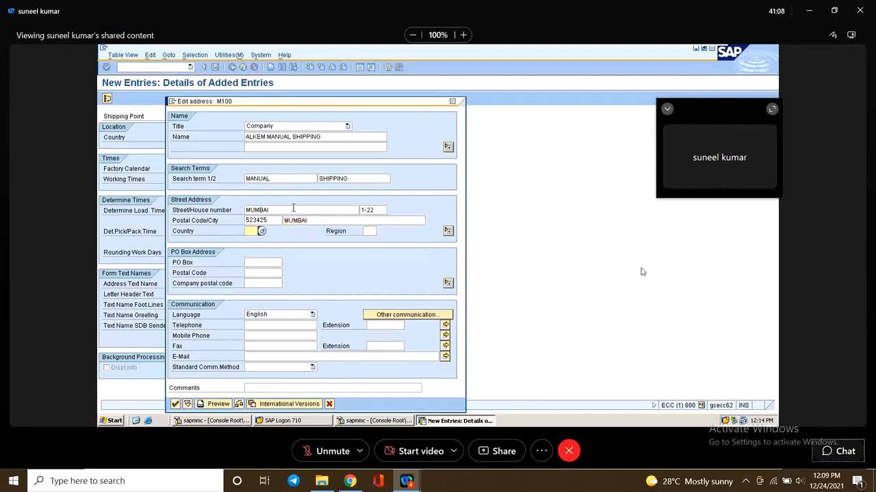
Step: Set the country to IN and the region to 13 in the address of shipping point M100, and confirm it
type("IN")
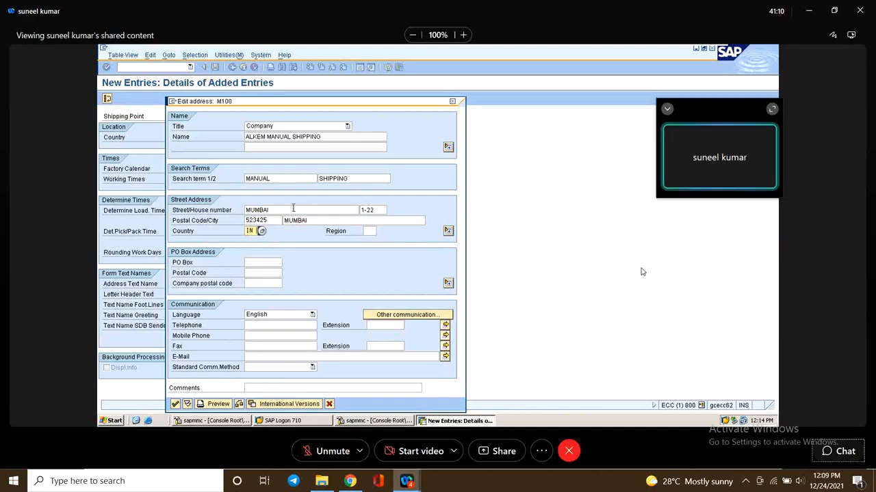
key("Tab")
type("13")
key("Return")
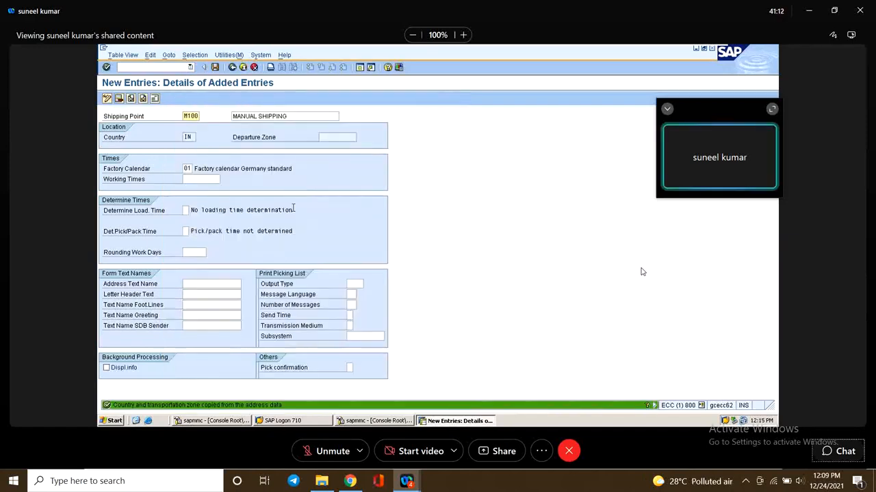
Step: Set the address time zone of shipping point M100 to INDIA and save the entry under the ALKEM LABS LIMITED customizing request
left_click(215, 67)
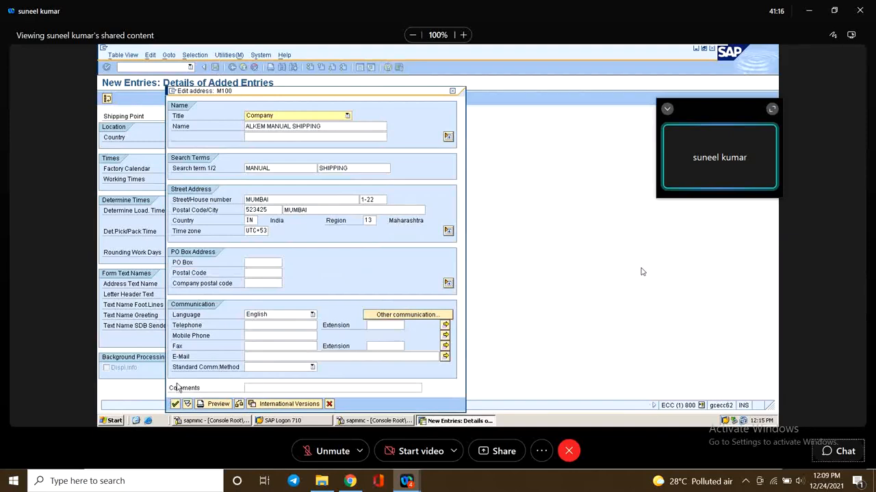
left_click_drag(247, 231, 303, 226)
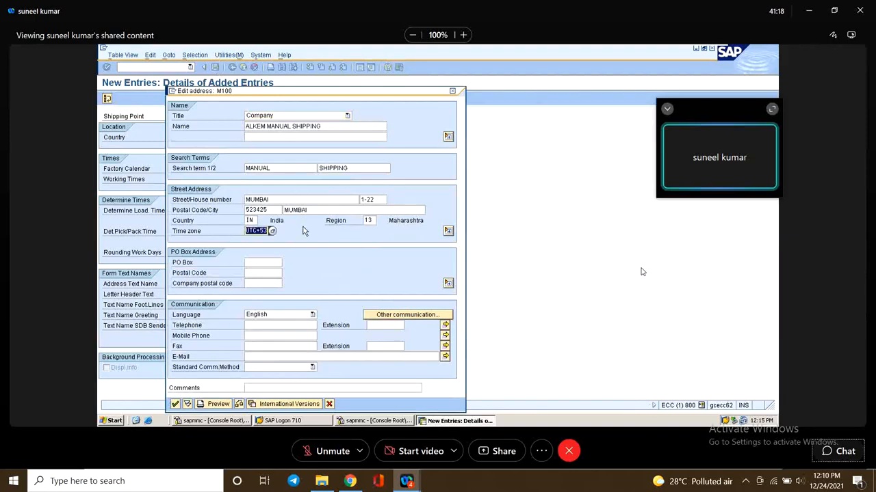
type("INDIA")
left_click(175, 404)
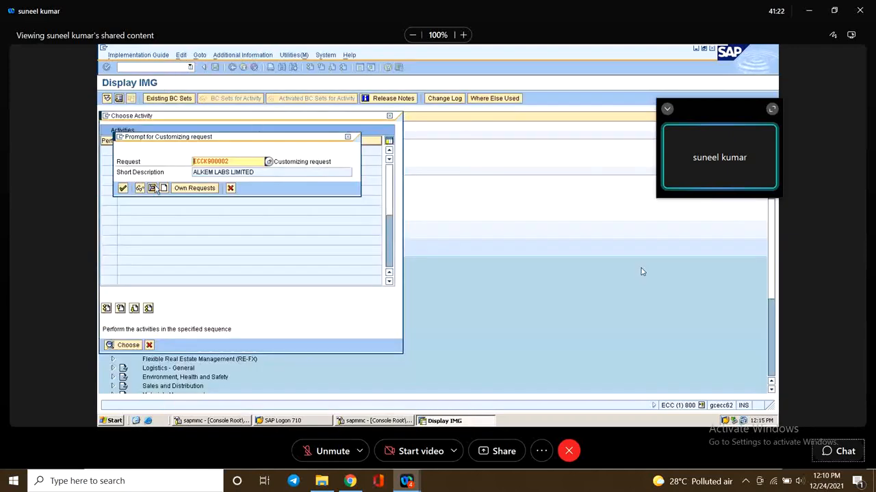
left_click(123, 189)
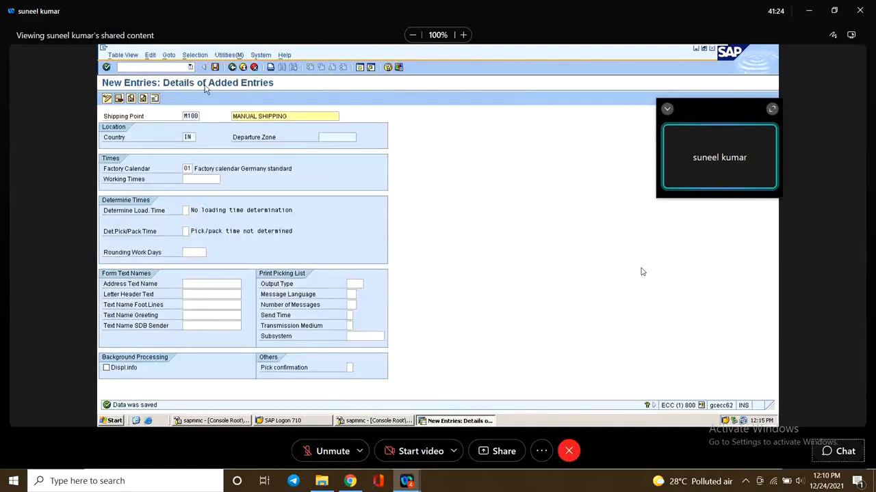
left_click(219, 56)
left_click(215, 67)
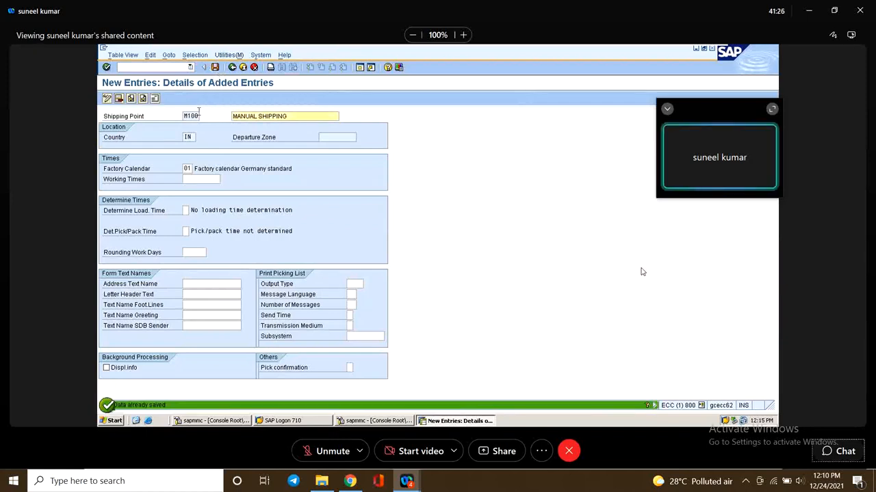
Step: Copy shipping point M100 from the overview as M200 with the description AUTOMETIC SHIPPING
left_click(231, 67)
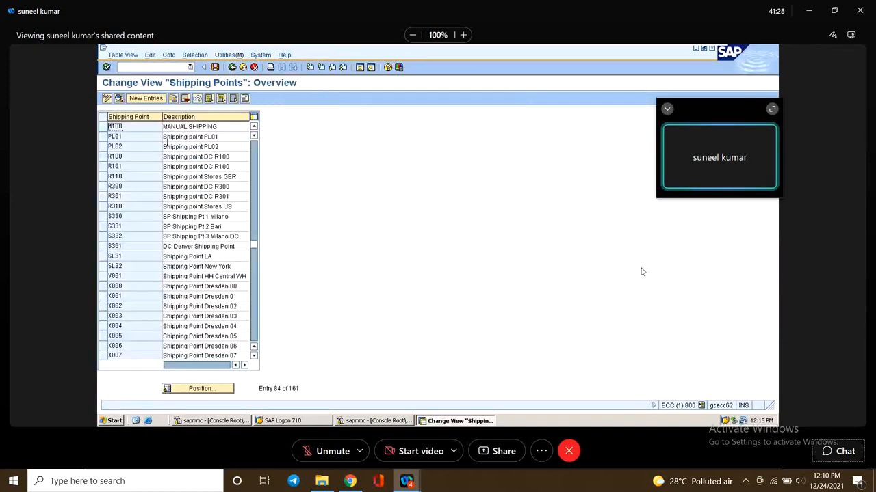
left_click(104, 128)
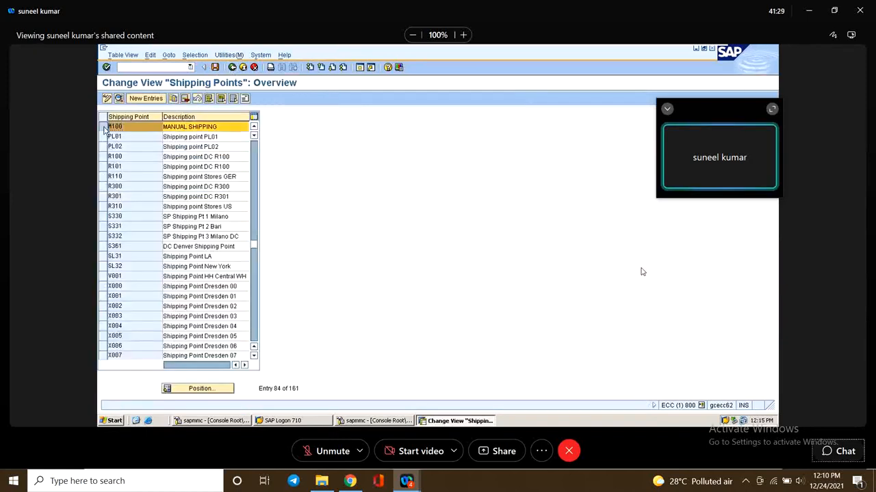
left_click(174, 99)
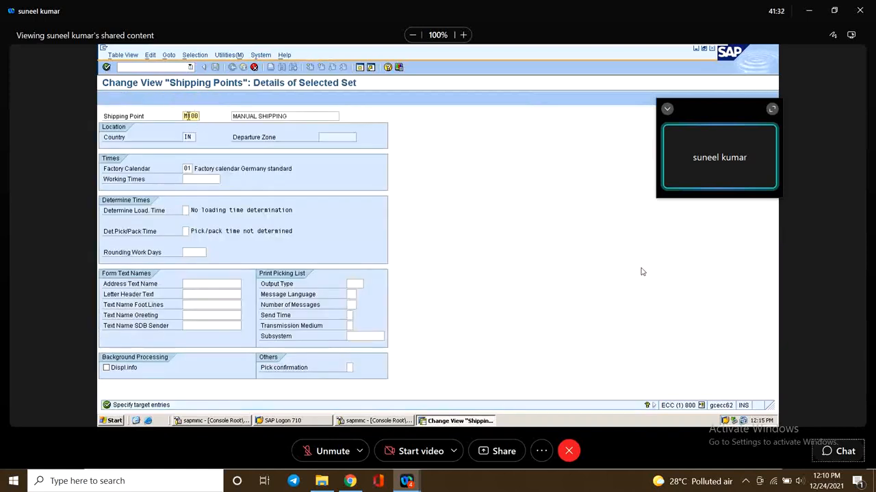
left_click_drag(188, 116, 504, 127)
type("200")
key("Tab")
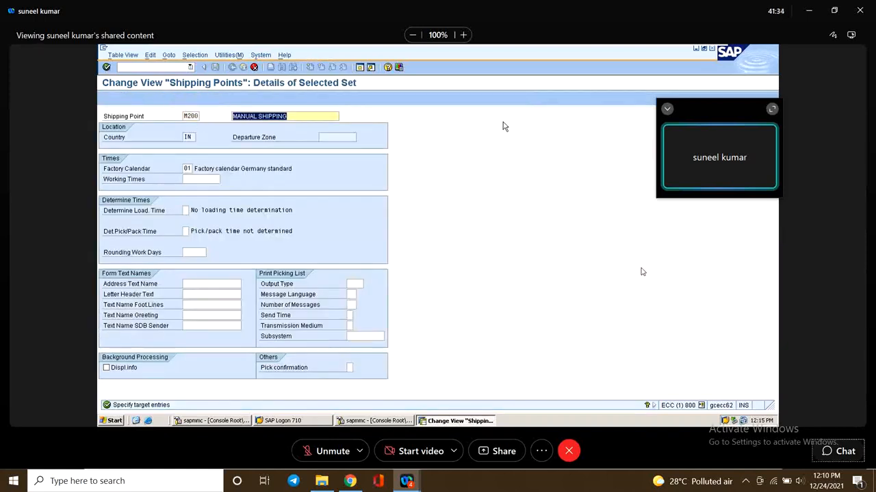
type("A")
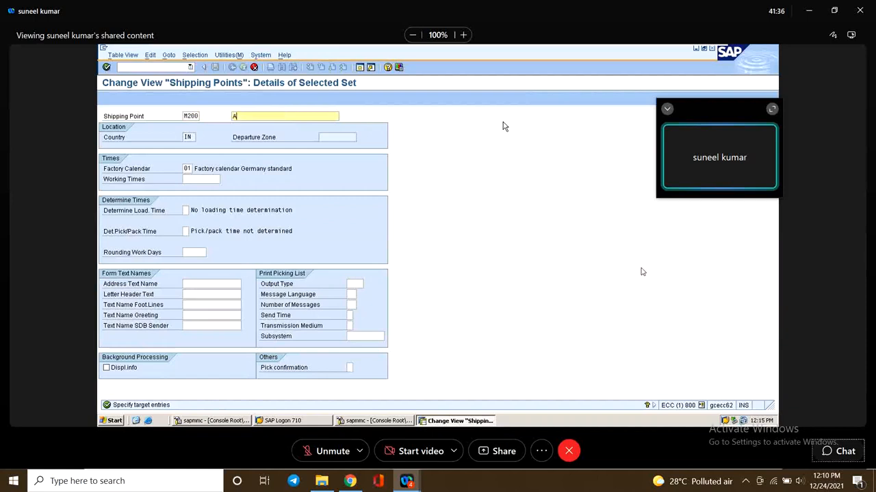
type("UTOMETIC")
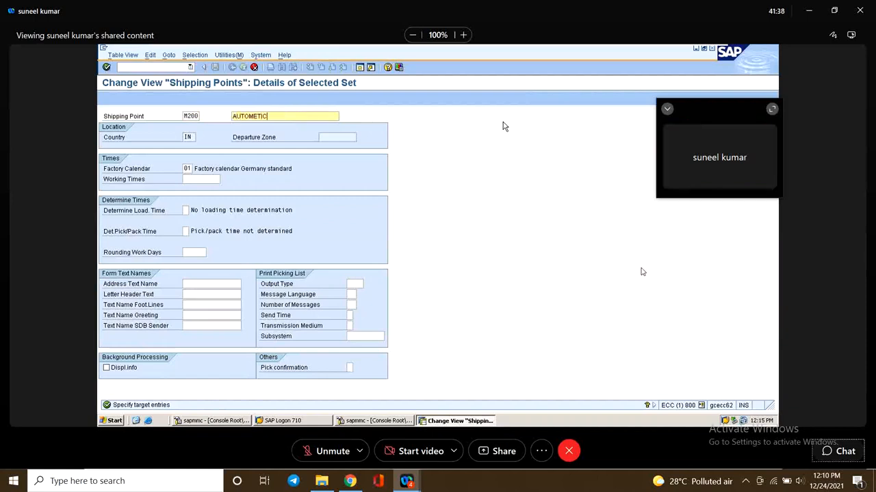
type(" SHIPPING")
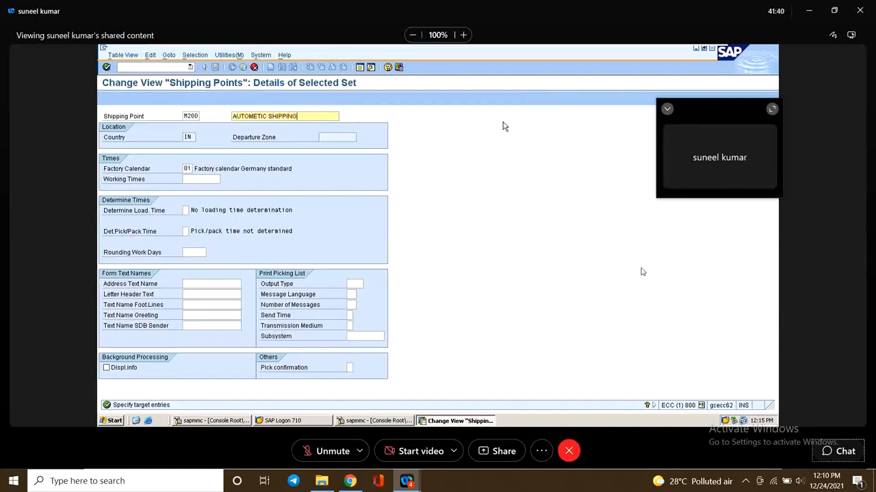